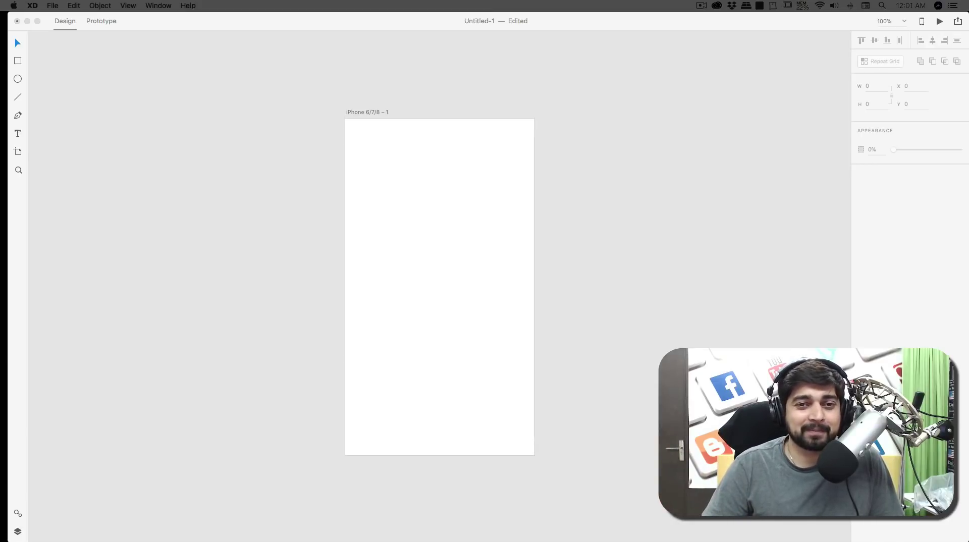
Add an Android Mobile (360×640) preset artboard next to the iPhone artboard
left_click(247, 157)
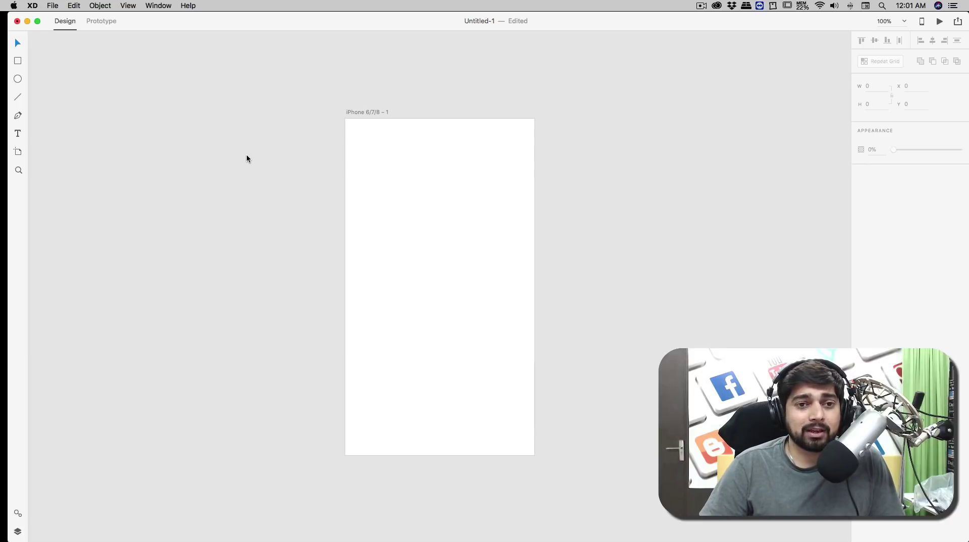
key("a")
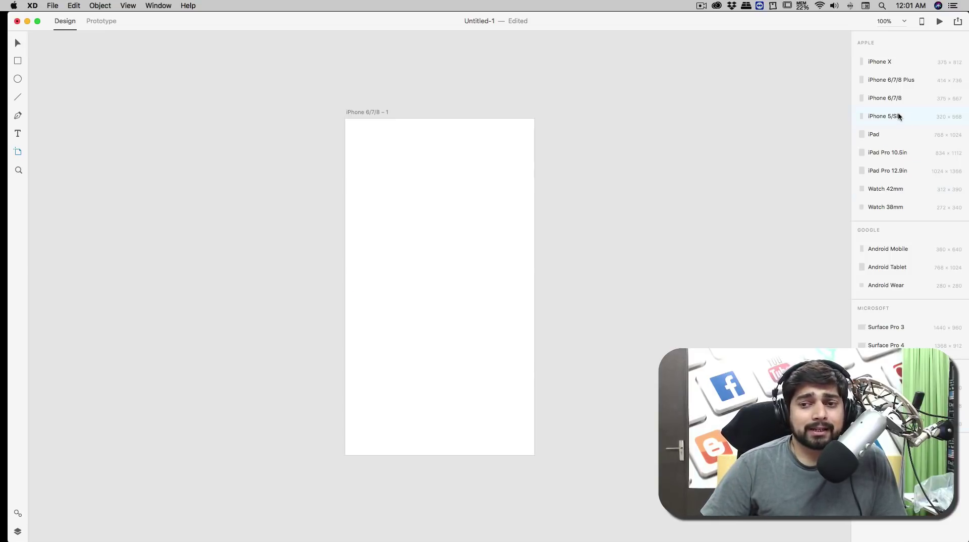
left_click(918, 251)
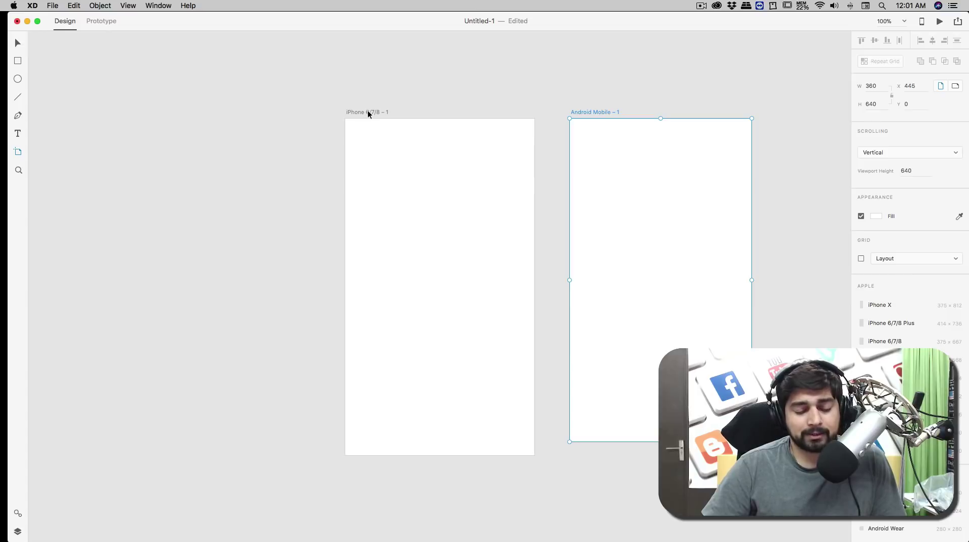
key("v")
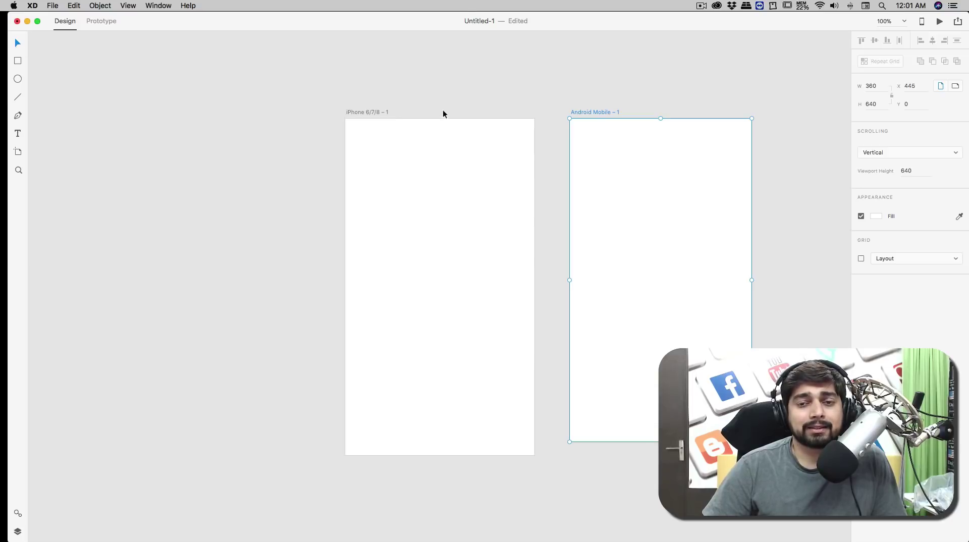
Rename the iPhone artboard to 'Login-screen'
left_click(375, 112)
double_click(379, 111)
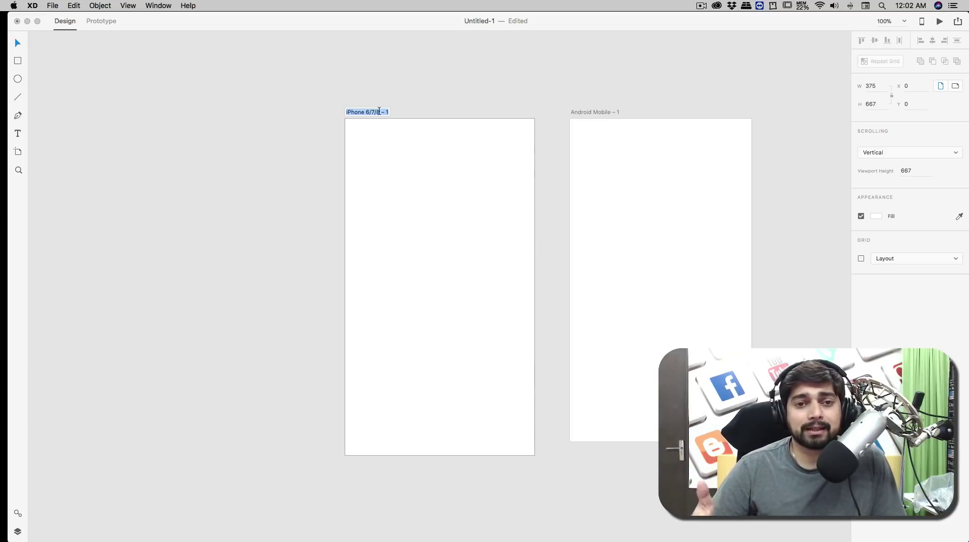
type("Login-screen")
key("Return")
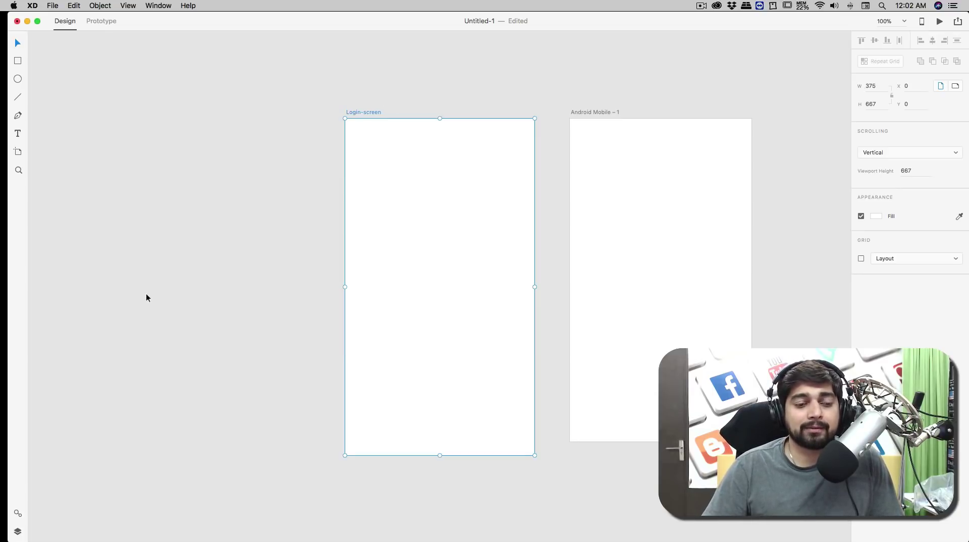
Rename the Android Mobile – 1 artboard to 'Login-Android screen'
left_click(19, 531)
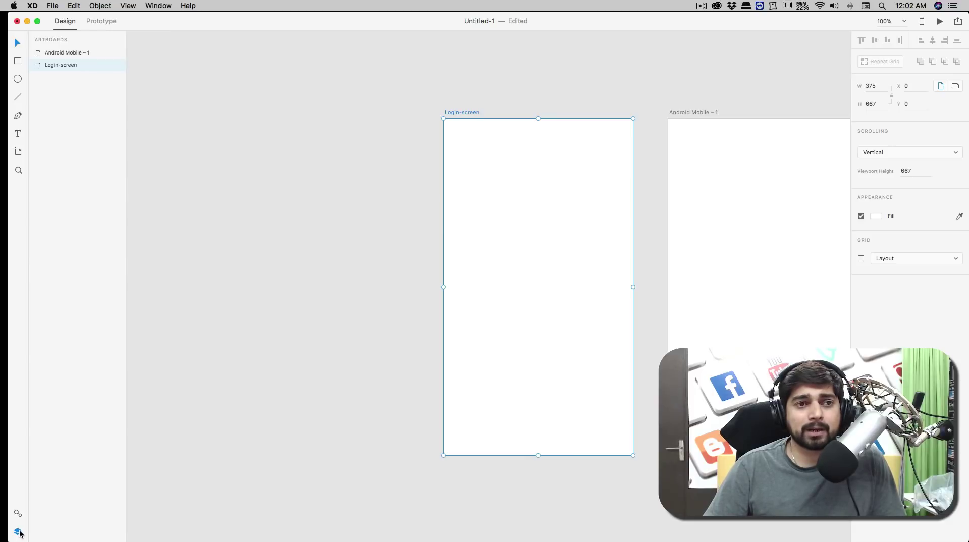
mouse_move(65, 53)
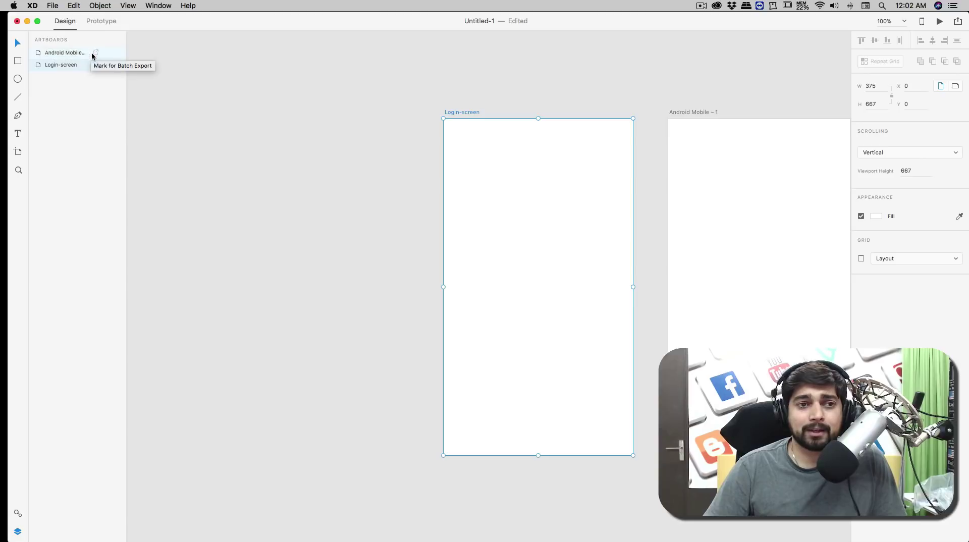
double_click(71, 54)
left_click(75, 66)
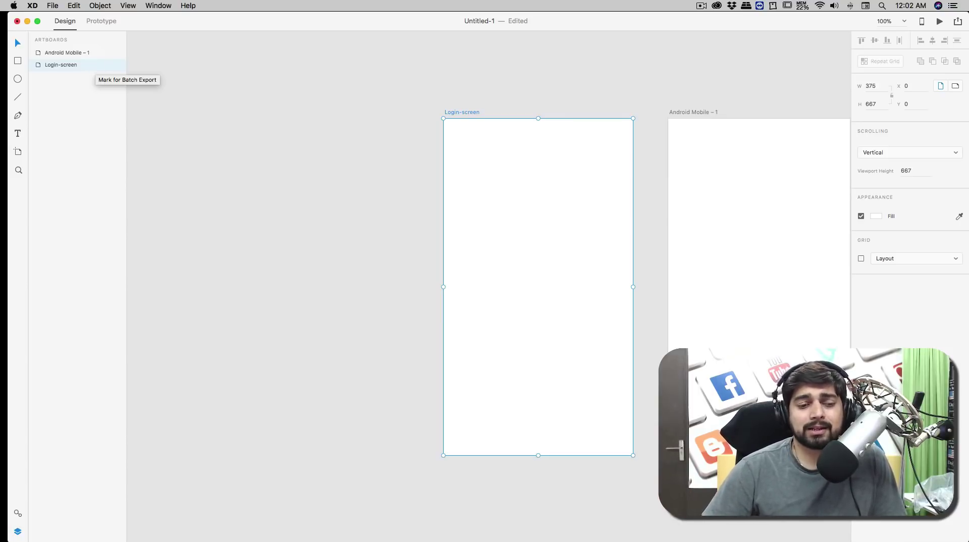
left_click(15, 534)
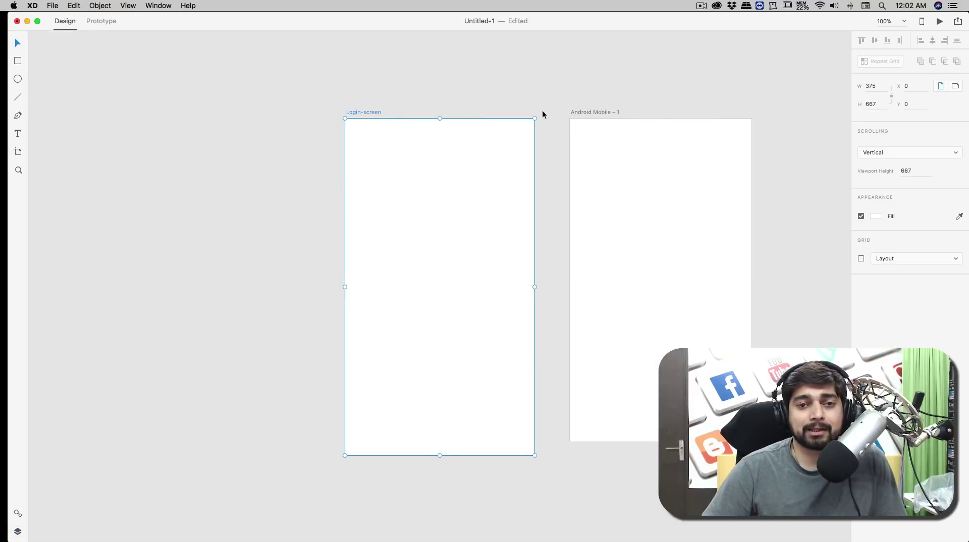
left_click(465, 112)
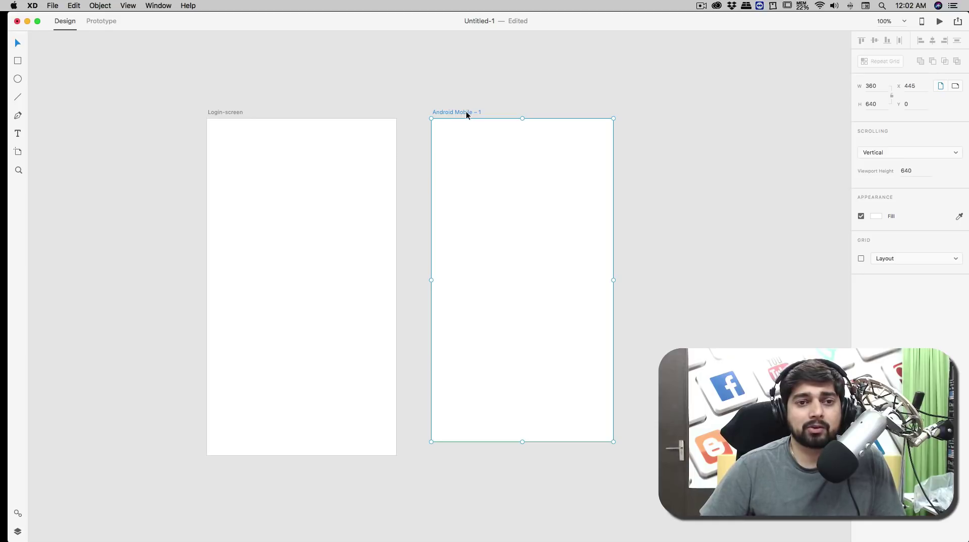
double_click(466, 111)
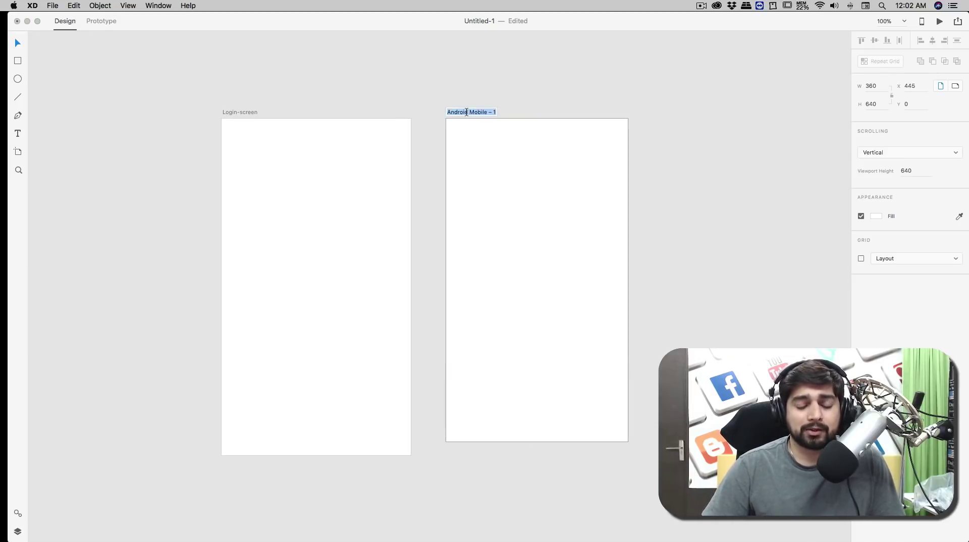
type("Login")
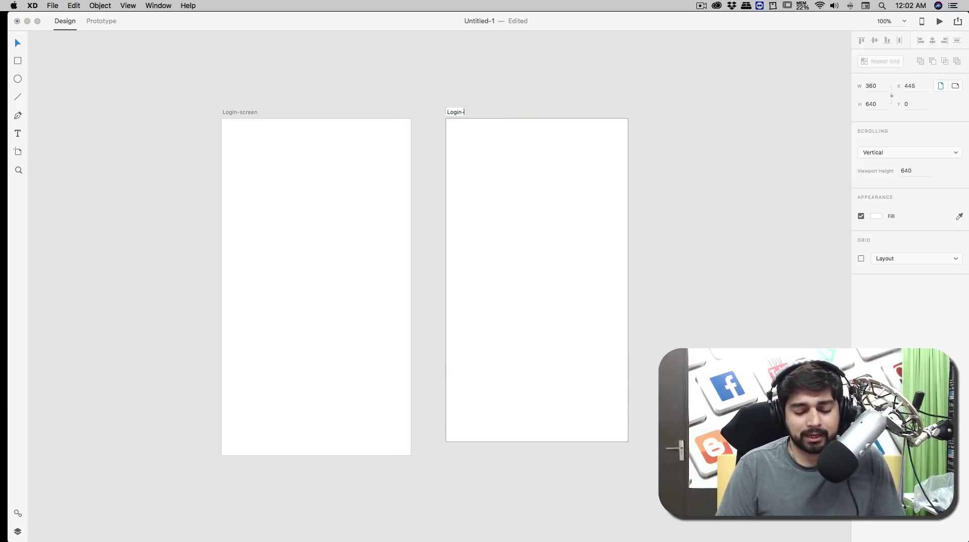
type("-Android screen")
key("Return")
left_click(742, 169)
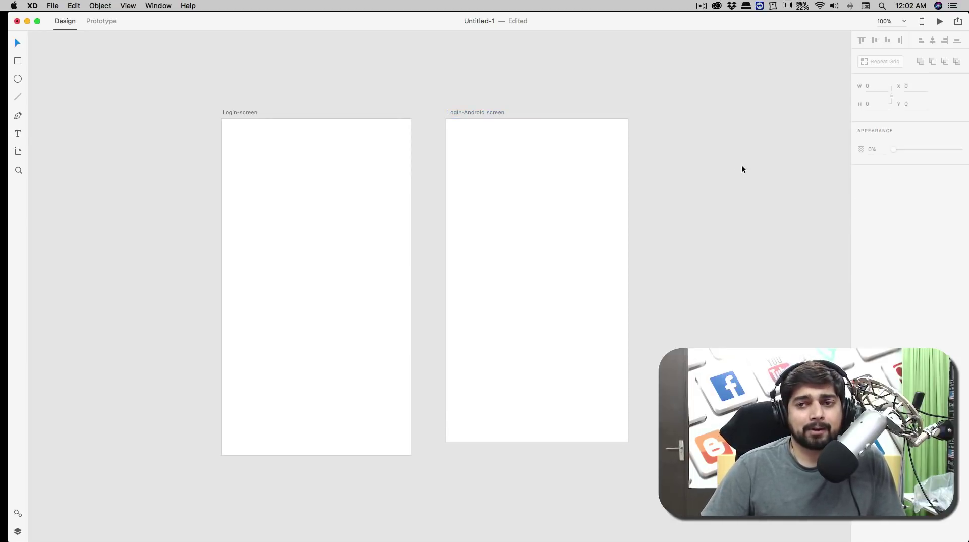
scroll(741, 168, "right", 3)
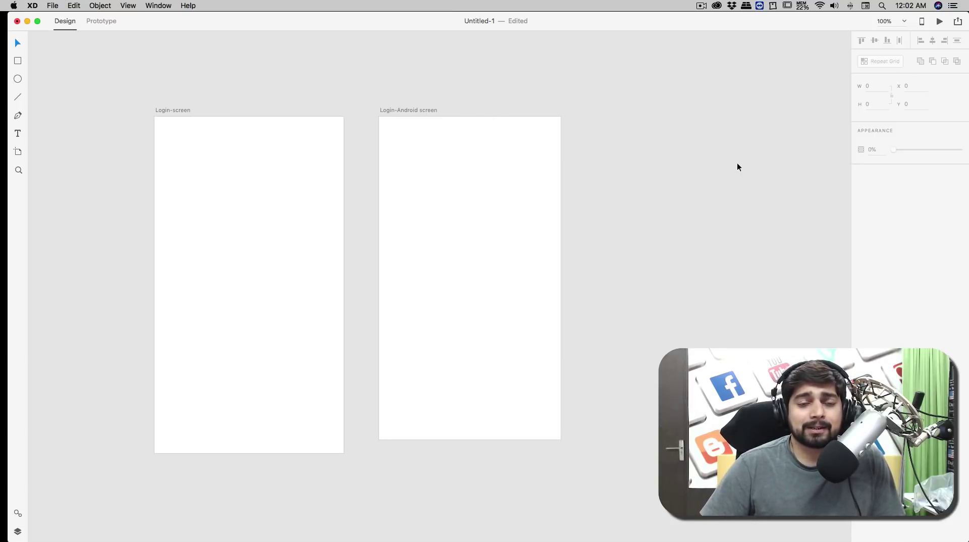
left_click(465, 172)
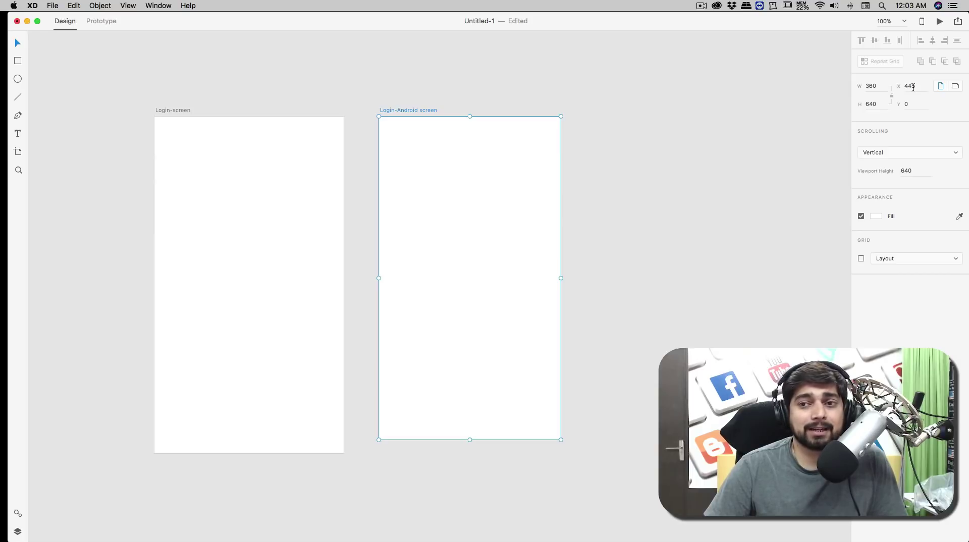
left_click(256, 182)
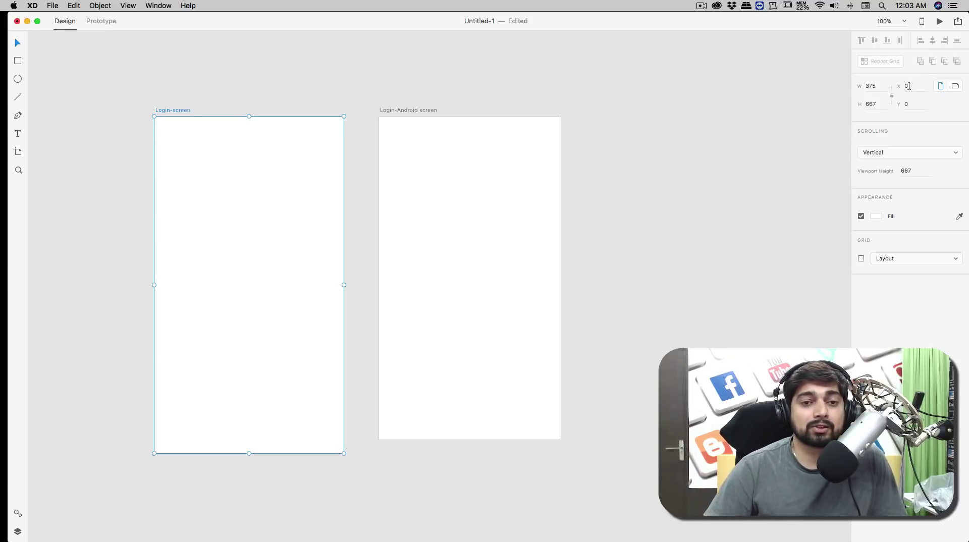
left_click(490, 167)
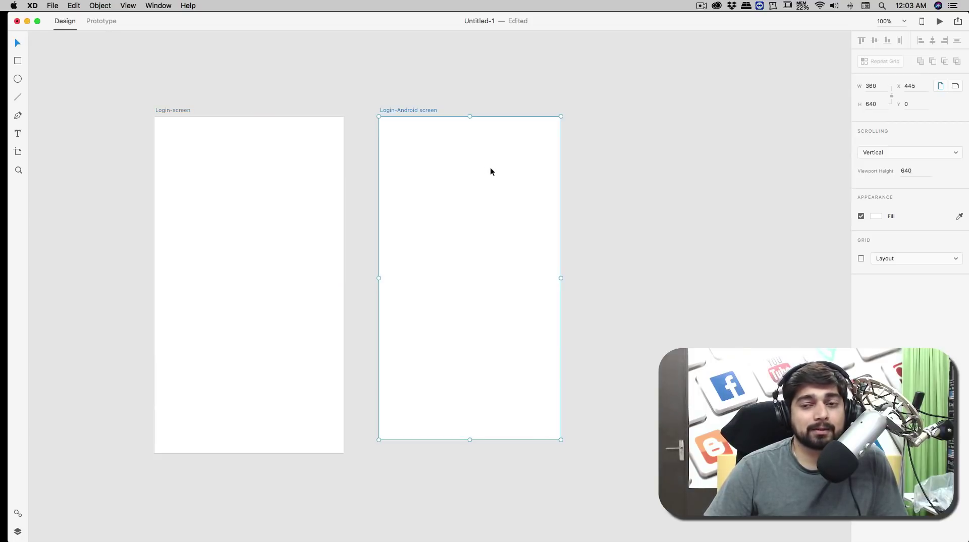
left_click(914, 87)
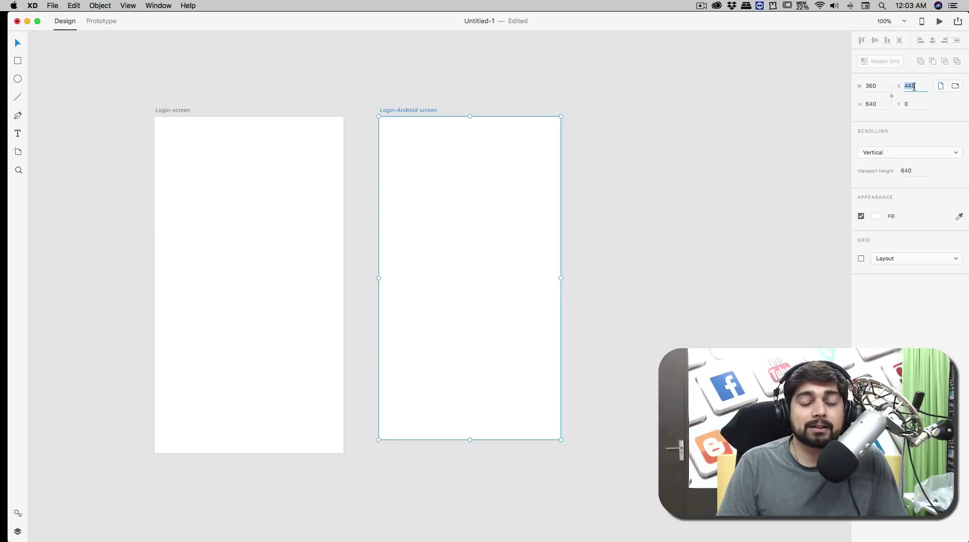
type("0")
key("Return")
key("super+z")
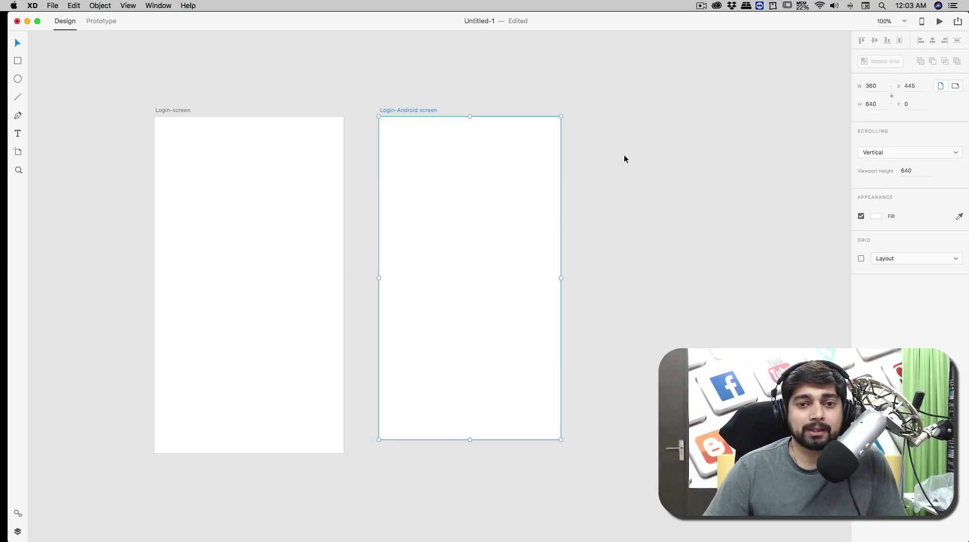
left_click(955, 86)
left_click(939, 87)
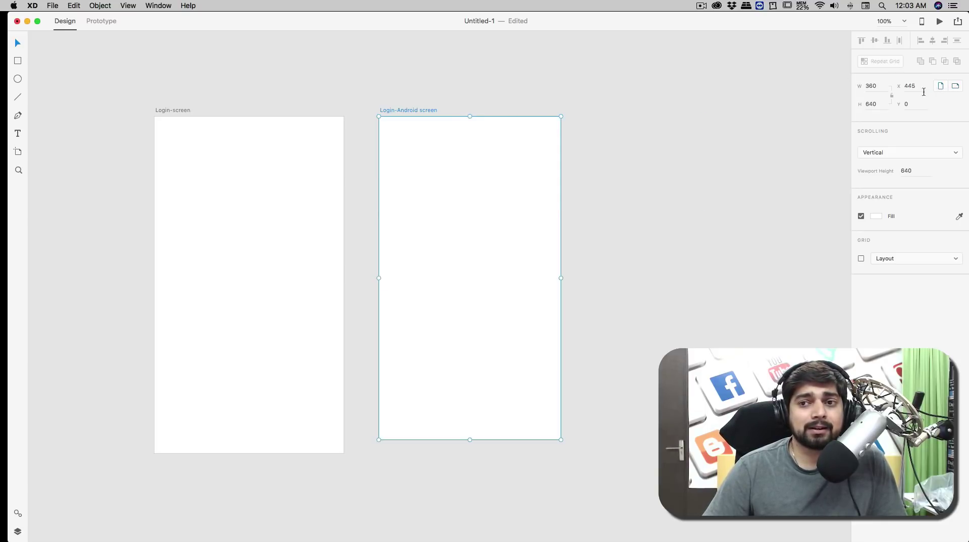
left_click(892, 95)
left_click_drag(561, 440, 569, 371)
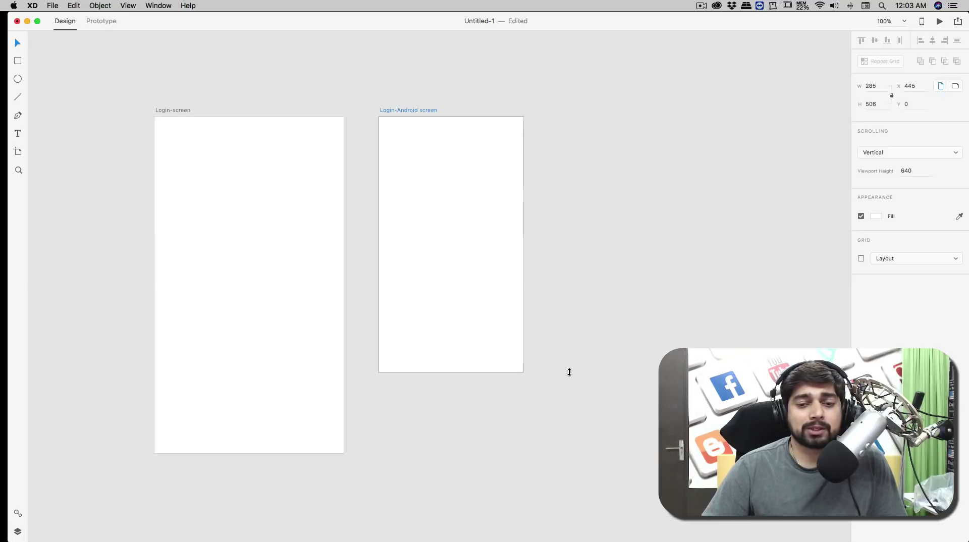
key("super+z")
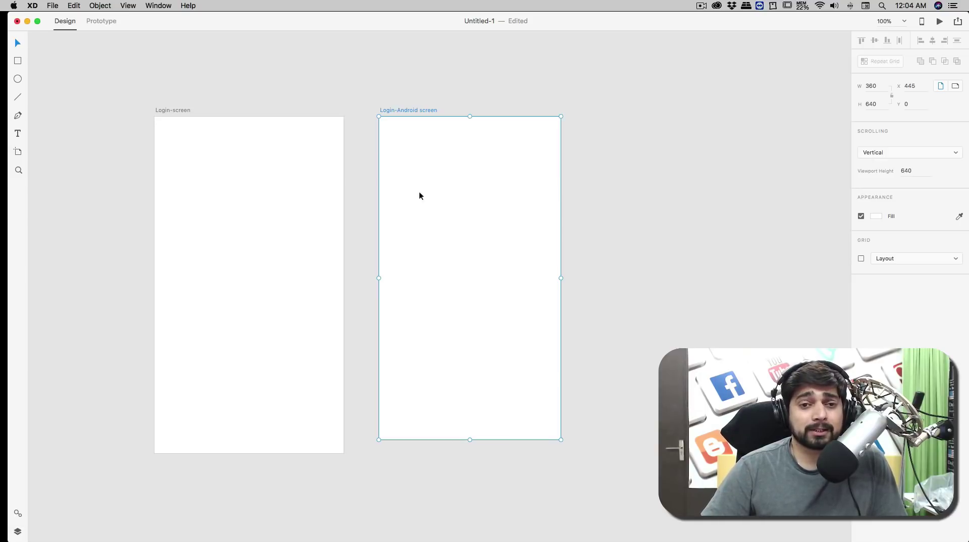
left_click(296, 207)
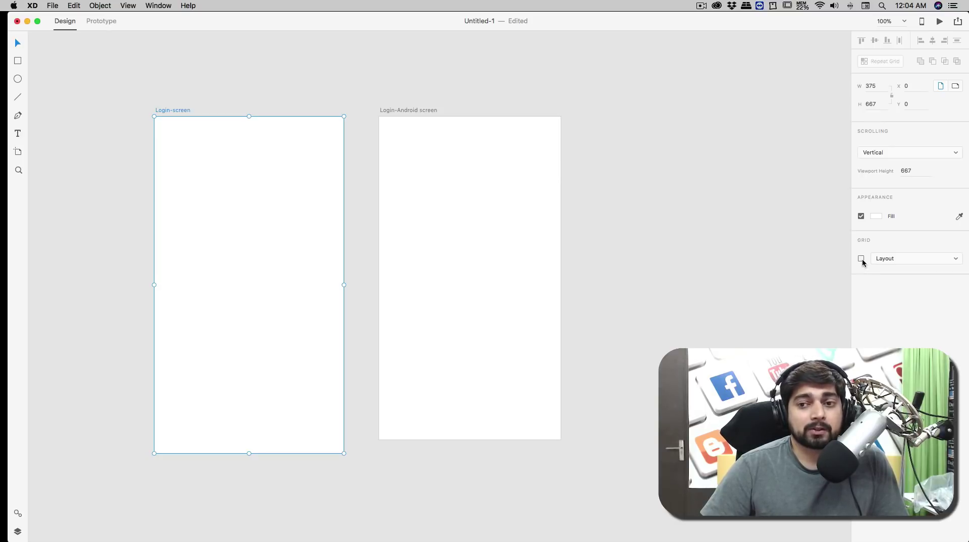
Enable an 8-px Square grid on Login-screen and zoom into its top-left corner
left_click(861, 258)
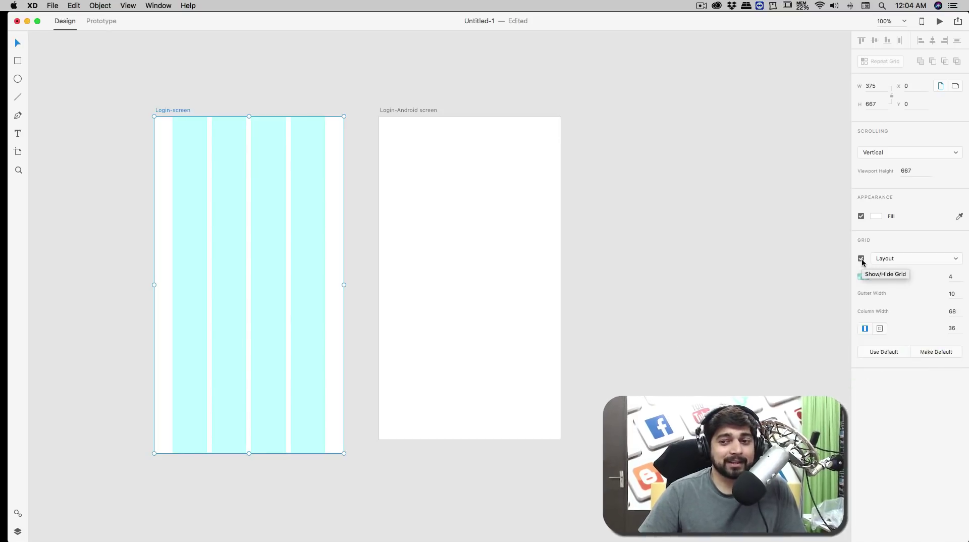
left_click(933, 259)
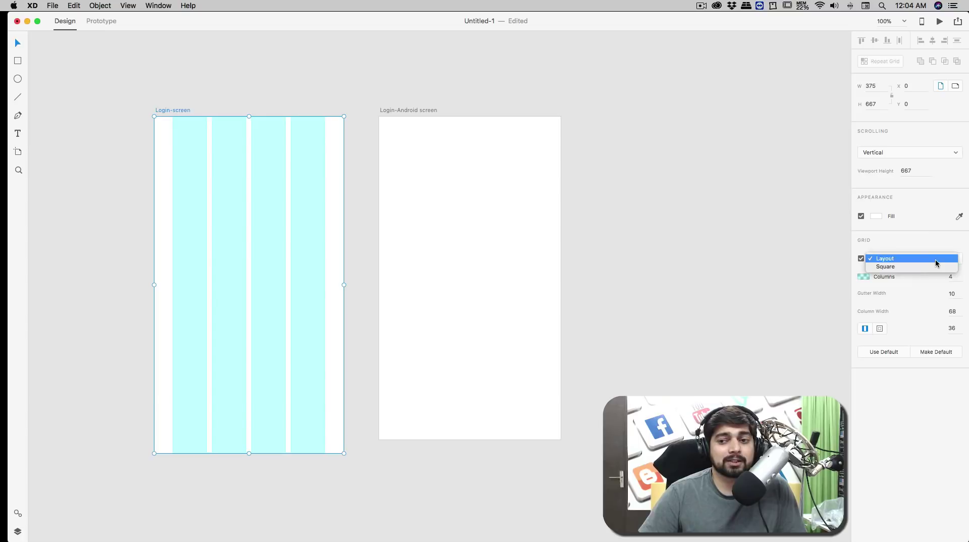
left_click(903, 267)
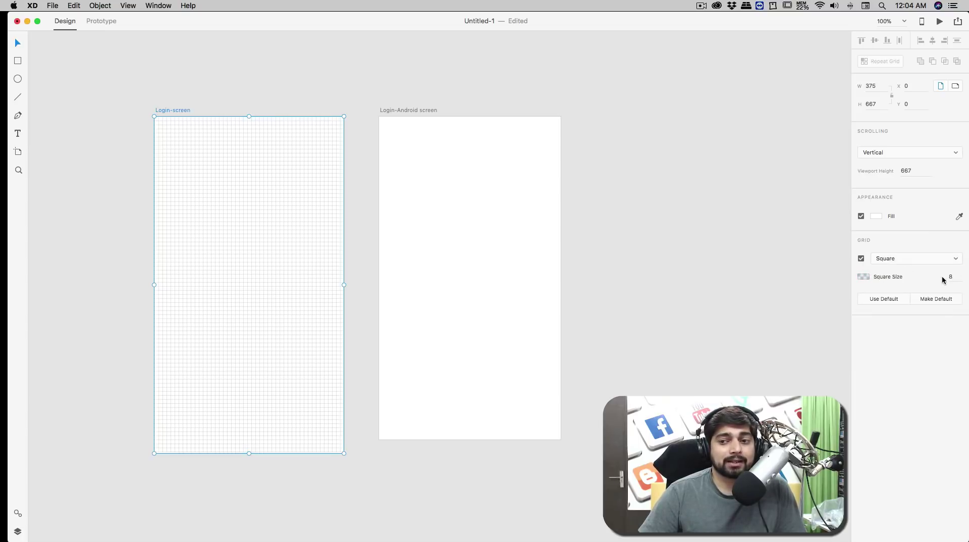
left_click(681, 224)
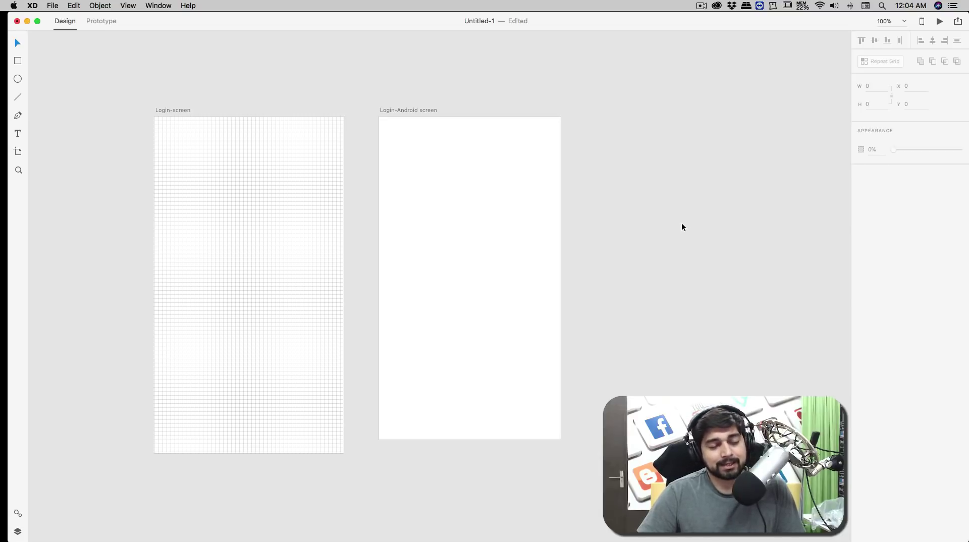
left_click_drag(139, 103, 360, 210)
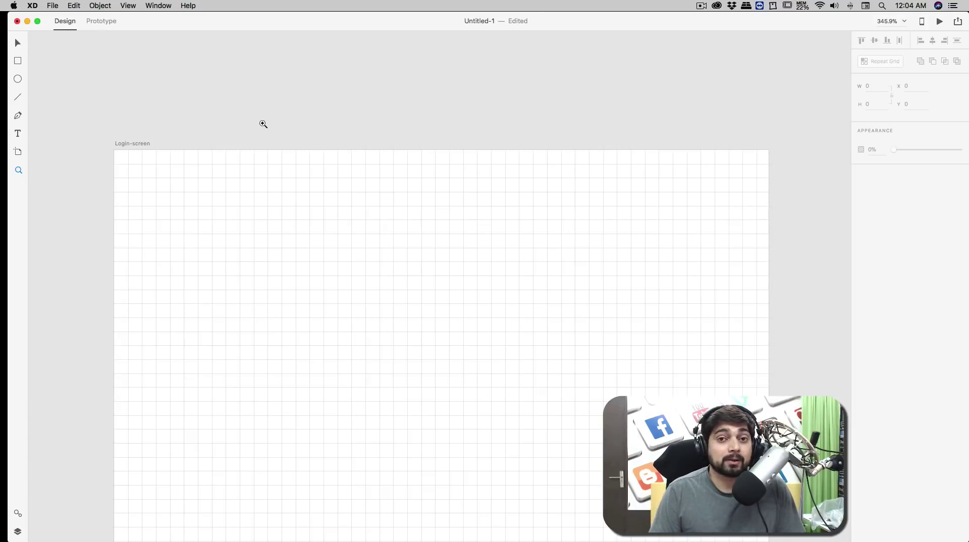
Draw a rectangle near Login-screen's top-left at 24, 16, sized 64 px high
key("r")
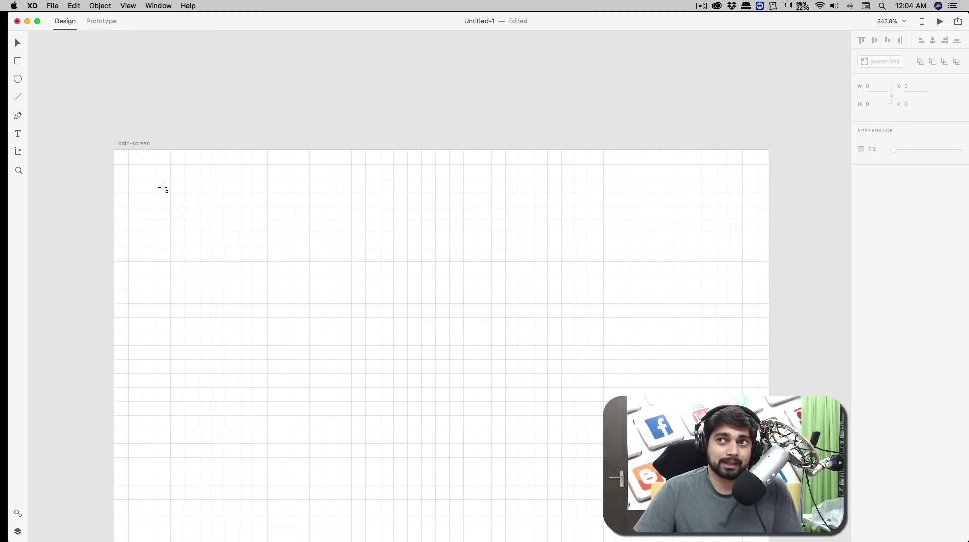
mouse_move(163, 188)
left_mouse_down()
mouse_move(208, 236)
mouse_move(361, 295)
left_mouse_up()
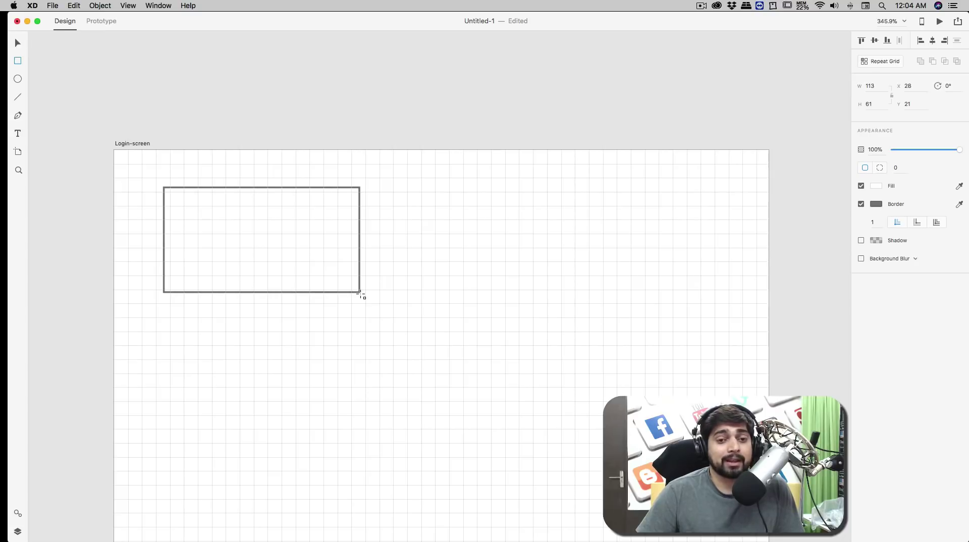
left_click_drag(362, 296, 378, 295)
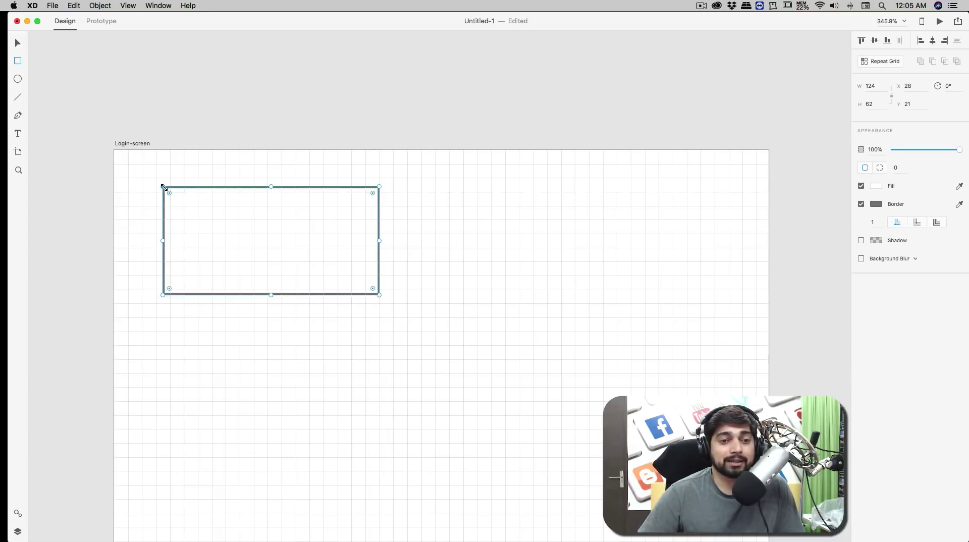
left_click_drag(163, 186, 157, 178)
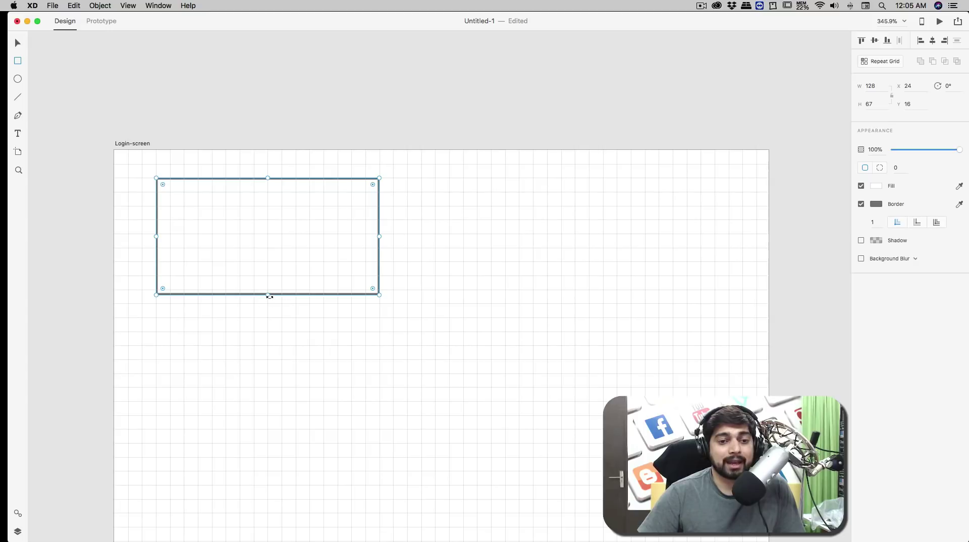
left_click_drag(267, 295, 267, 290)
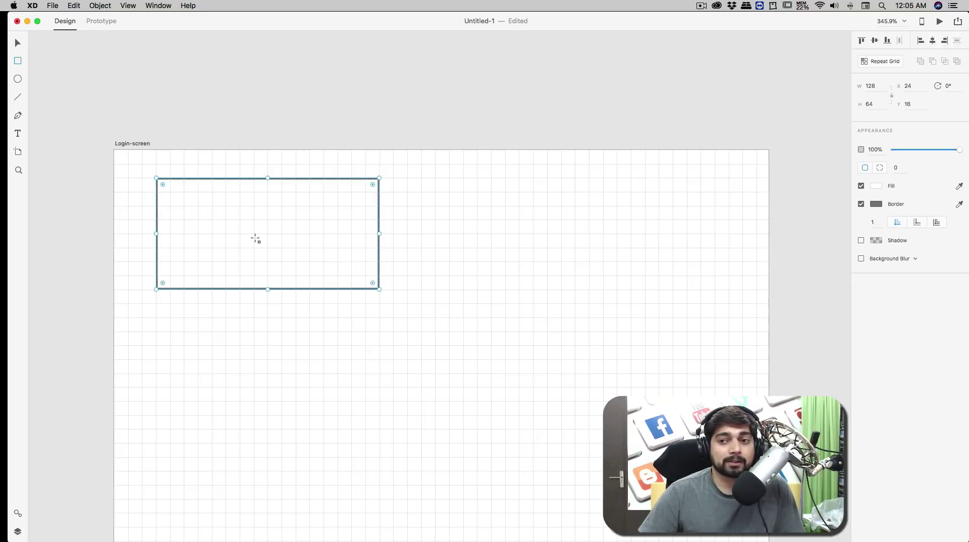
Set the rectangle's width to 128 in the Property Inspector
left_click(876, 86)
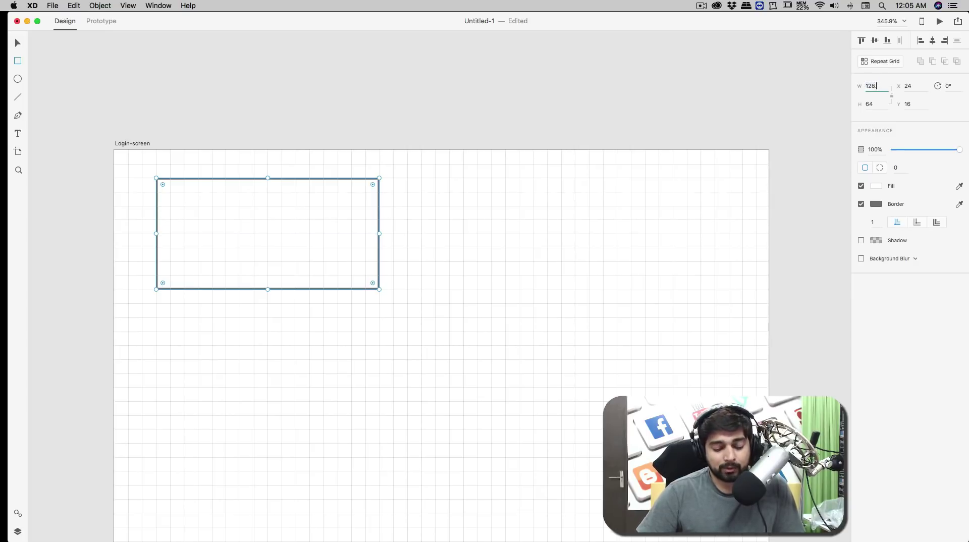
type(".5")
key("Return")
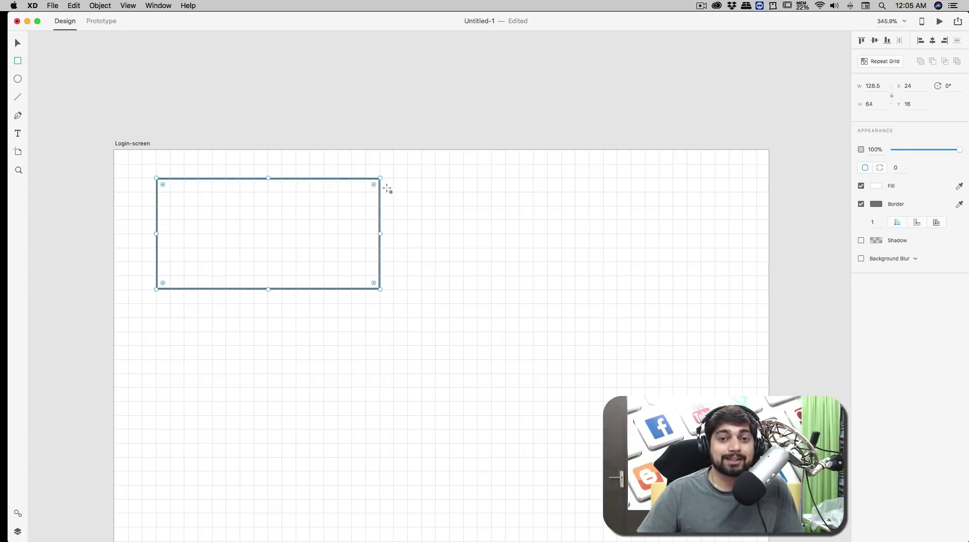
left_click(878, 86)
type("128")
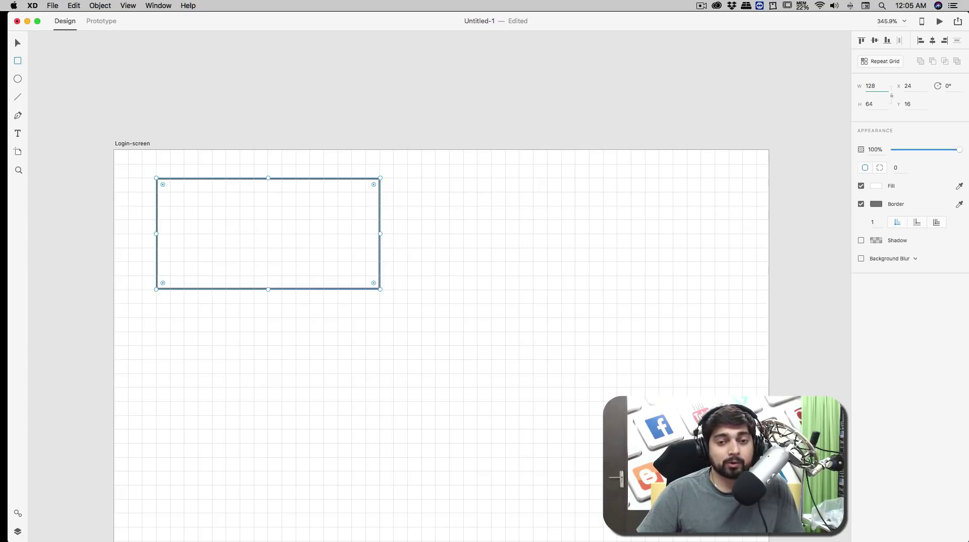
key("Return")
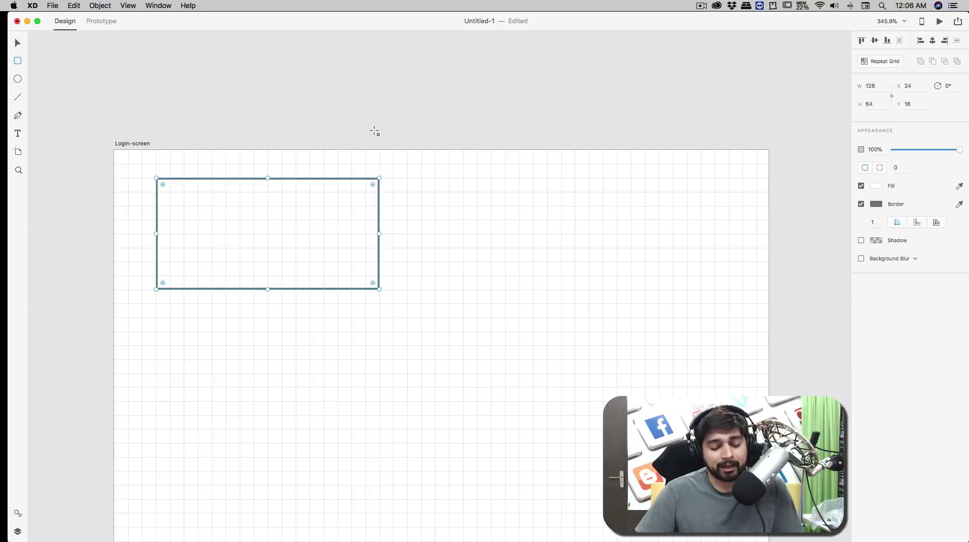
Deselect the rectangle, show the Layers list, and zoom to fit both login artboards
scroll(500, 179, "down", 5)
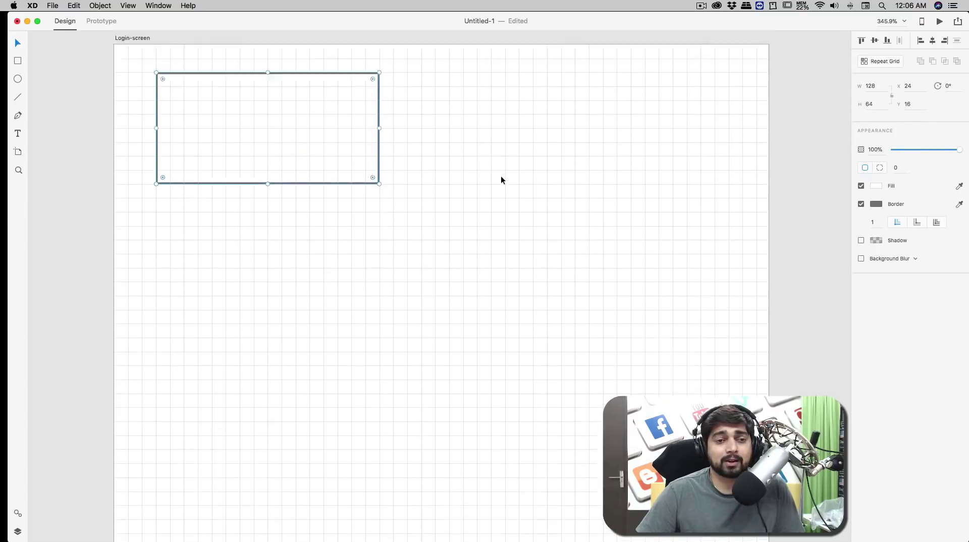
scroll(501, 179, "up", 1)
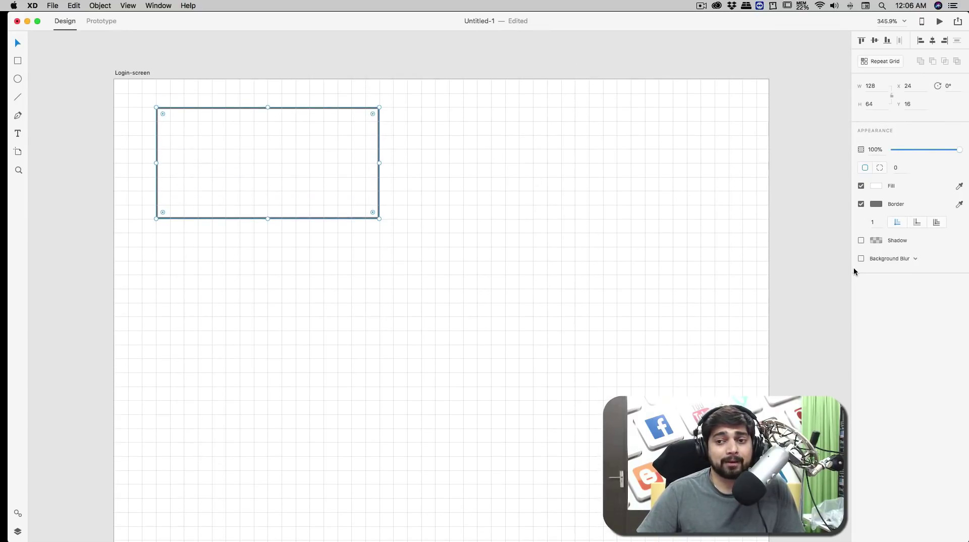
left_click(490, 110)
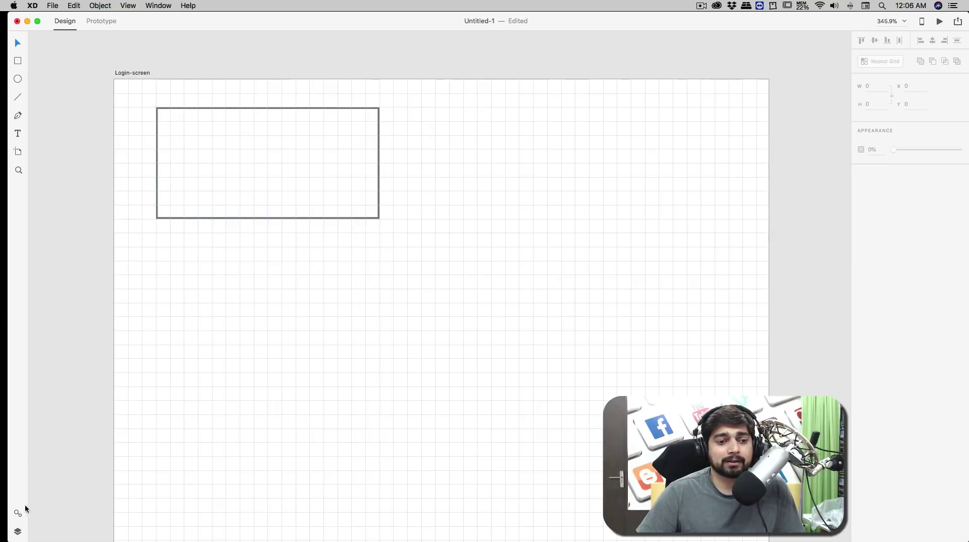
left_click(19, 530)
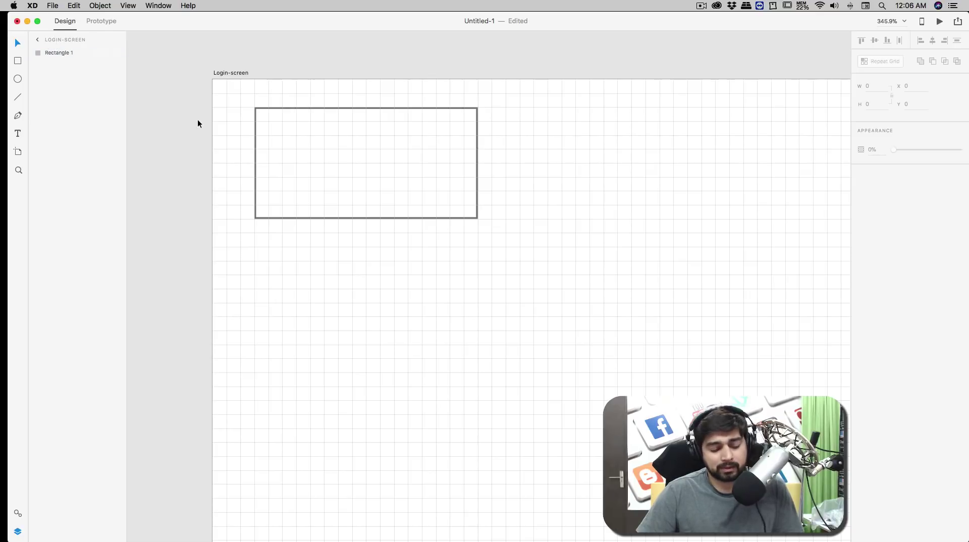
key("super+0")
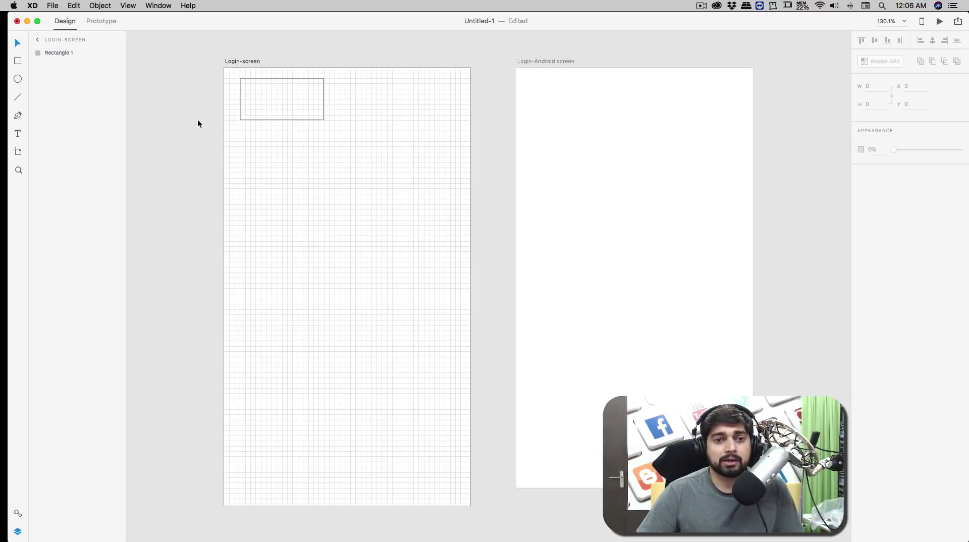
Select Login-screen and keep its grid type set to Square
left_click(404, 159)
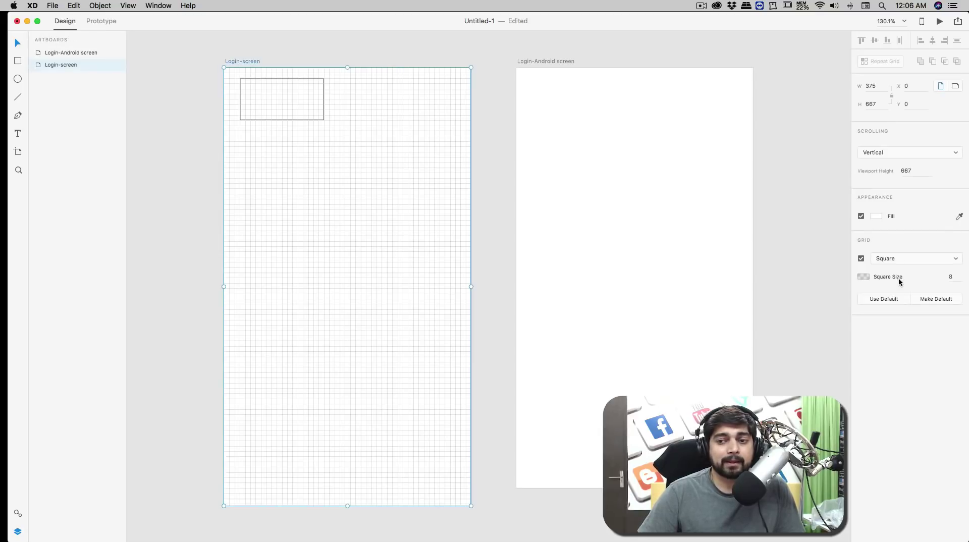
left_click(926, 262)
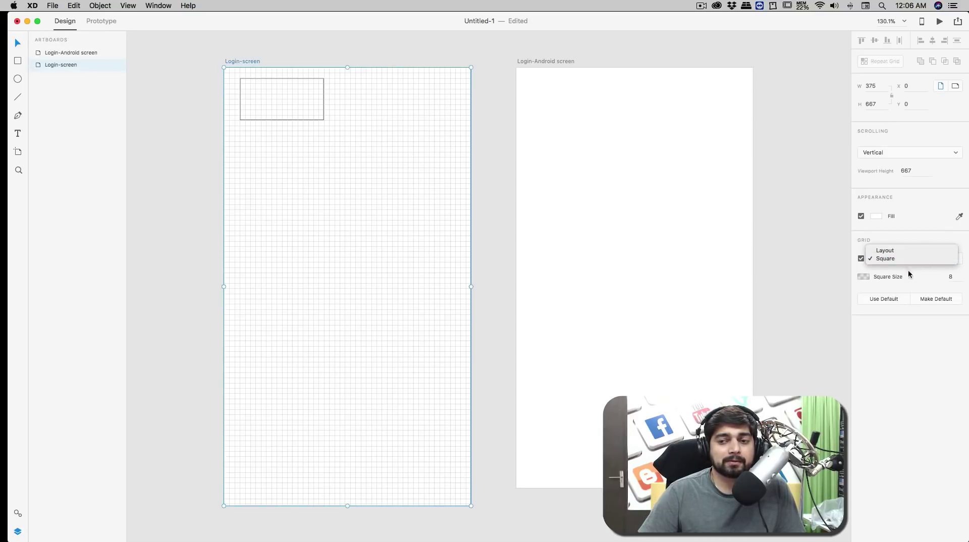
left_click(878, 291)
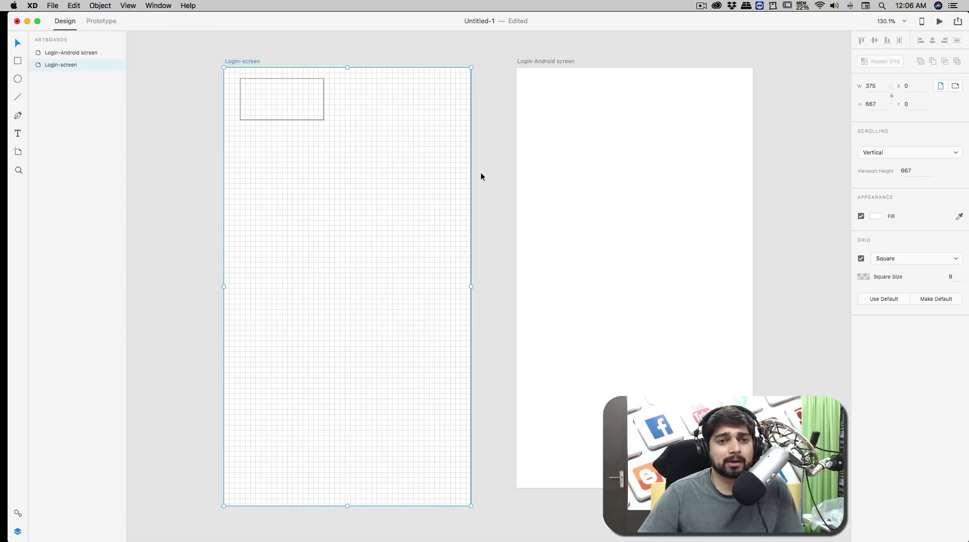
scroll(450, 203, "down", 2)
scroll(450, 203, "down", 15)
scroll(451, 200, "up", 8)
scroll(451, 200, "up", 2)
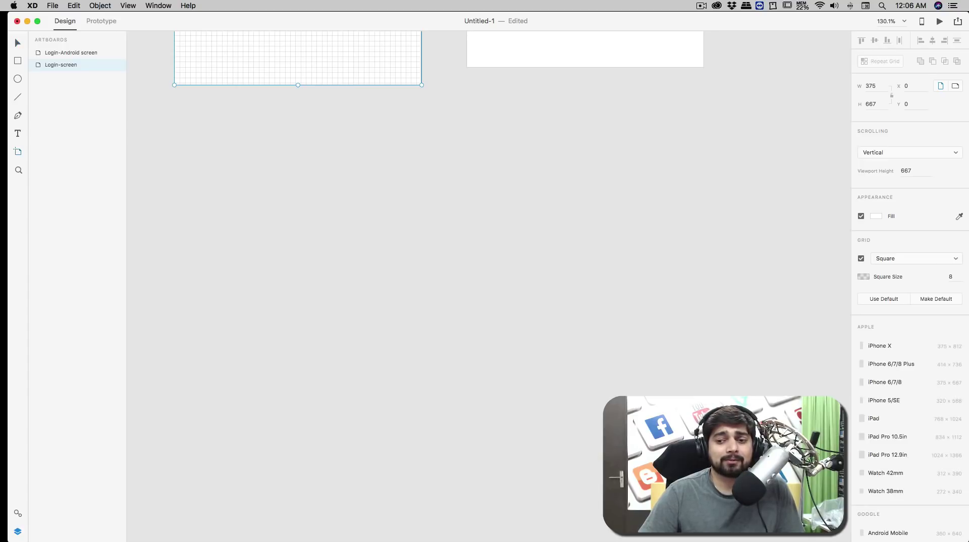
Add a Web 1280 (1280×800) preset artboard and enable its 12-column Layout grid
scroll(914, 426, "down", 5)
scroll(908, 425, "down", 2)
scroll(905, 426, "down", 2)
left_click(904, 500)
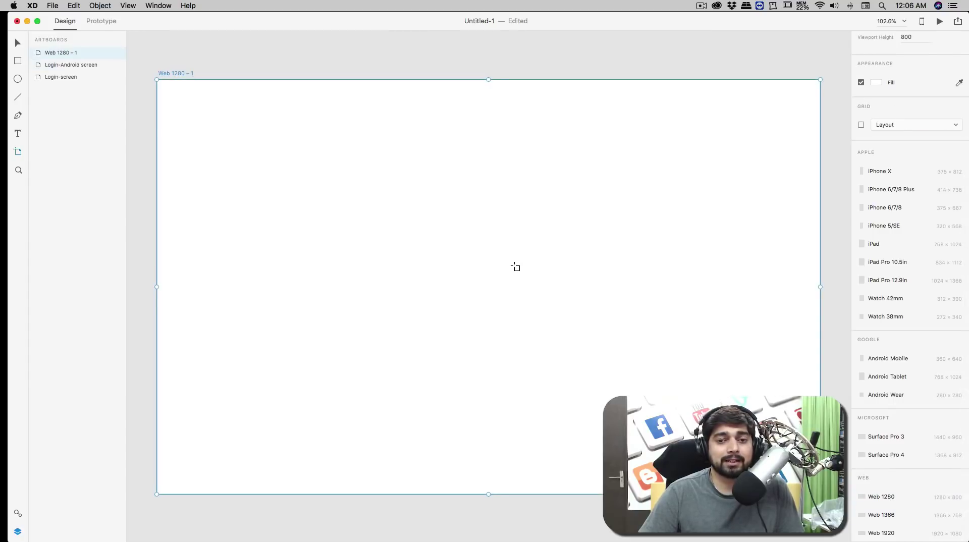
key("v")
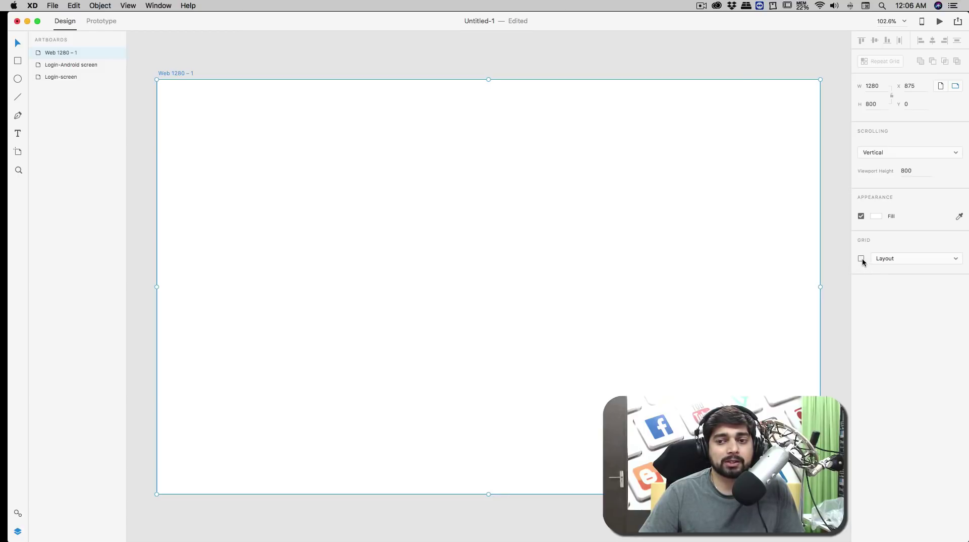
left_click(862, 259)
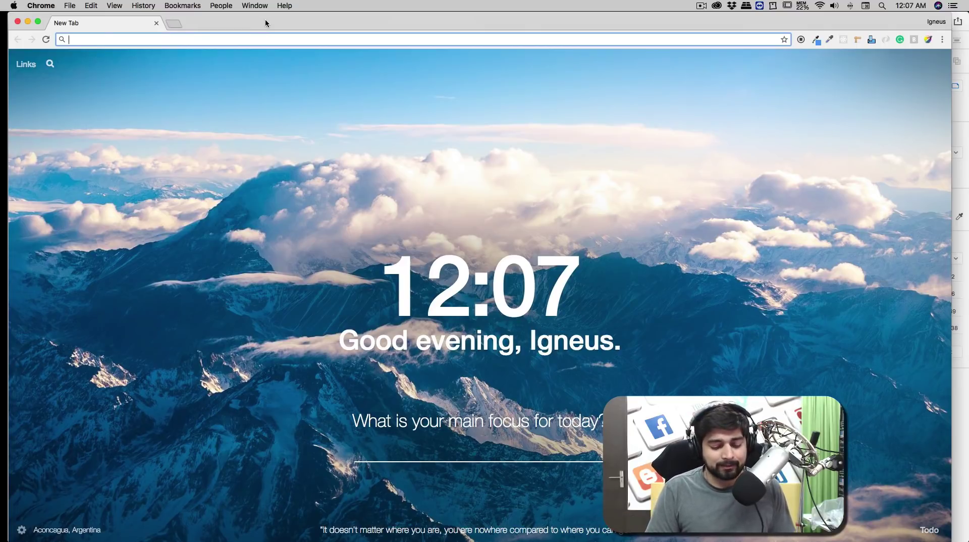
Google 'bootstrap grid layout' and open the 'Grid system · Bootstrap' result
type("google.co.in")
key("Return")
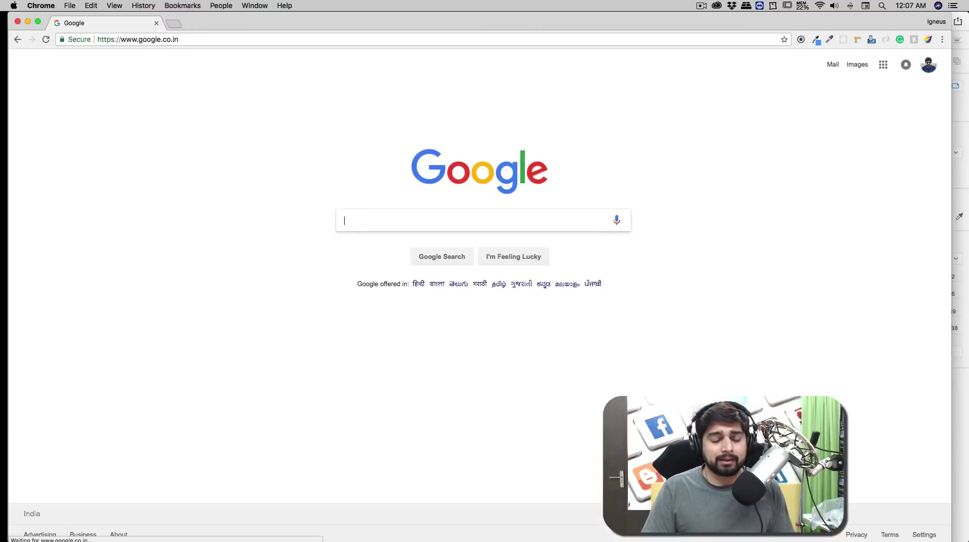
type("boot")
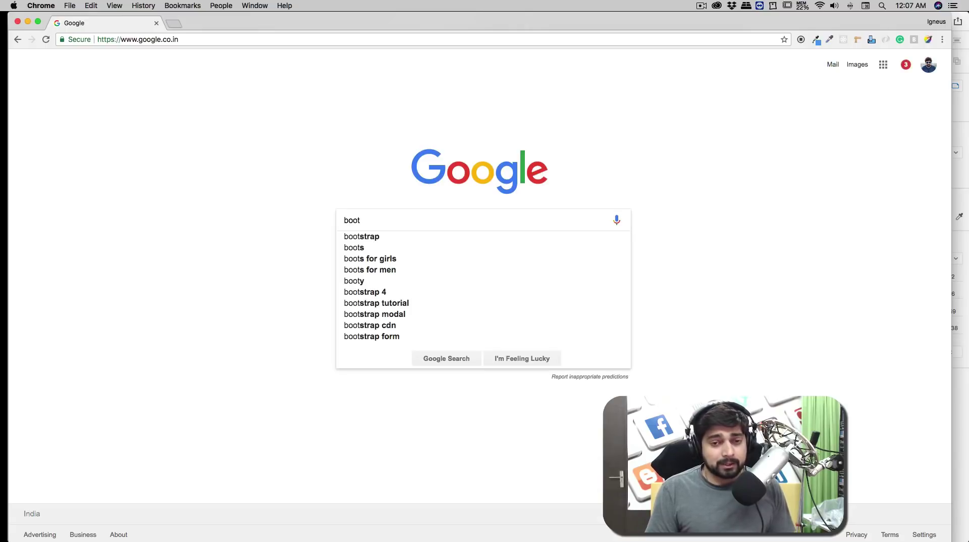
type("strap")
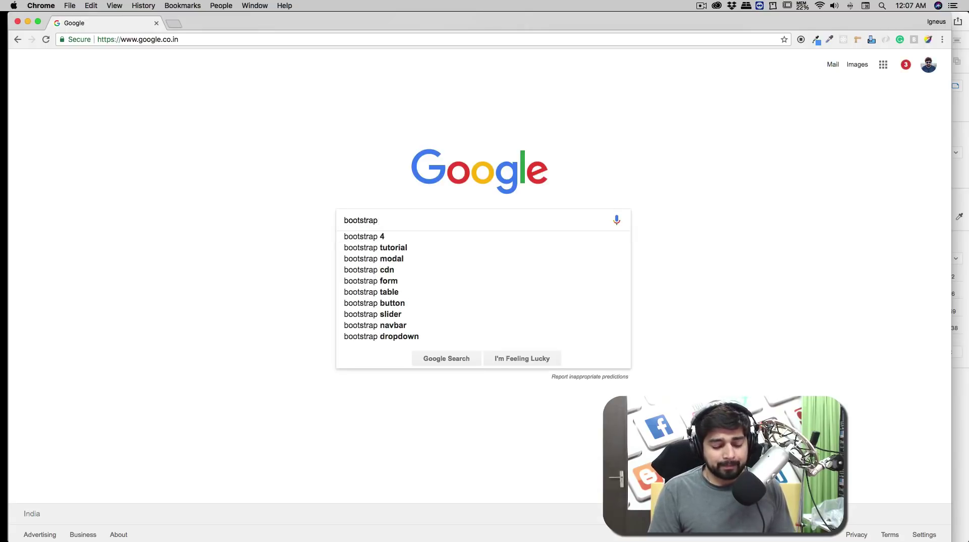
type(" grid la")
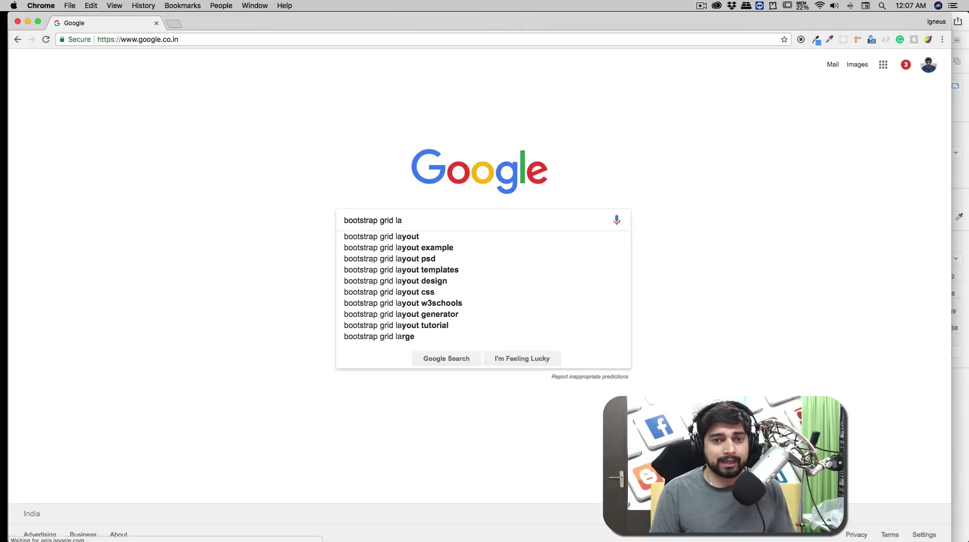
type("yout")
key("Return")
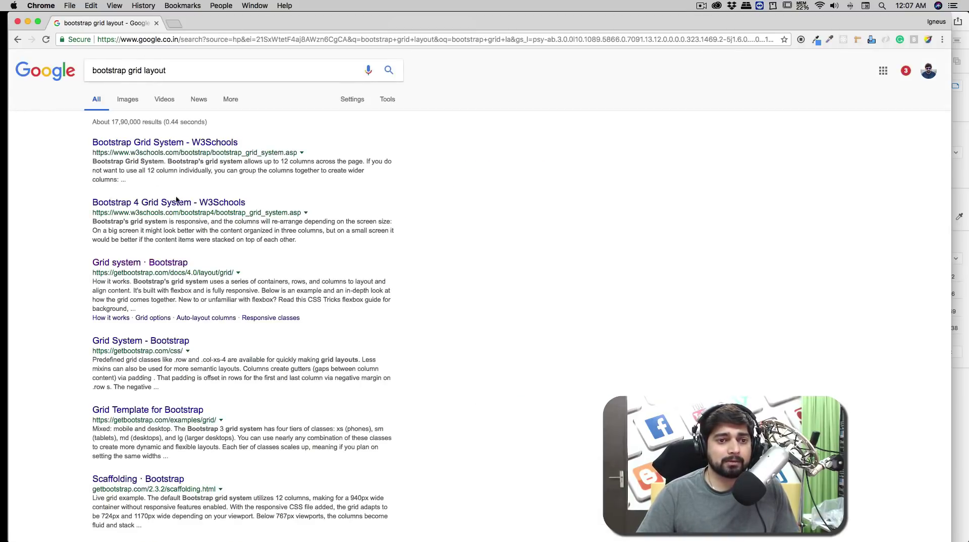
scroll(213, 210, "down", 3)
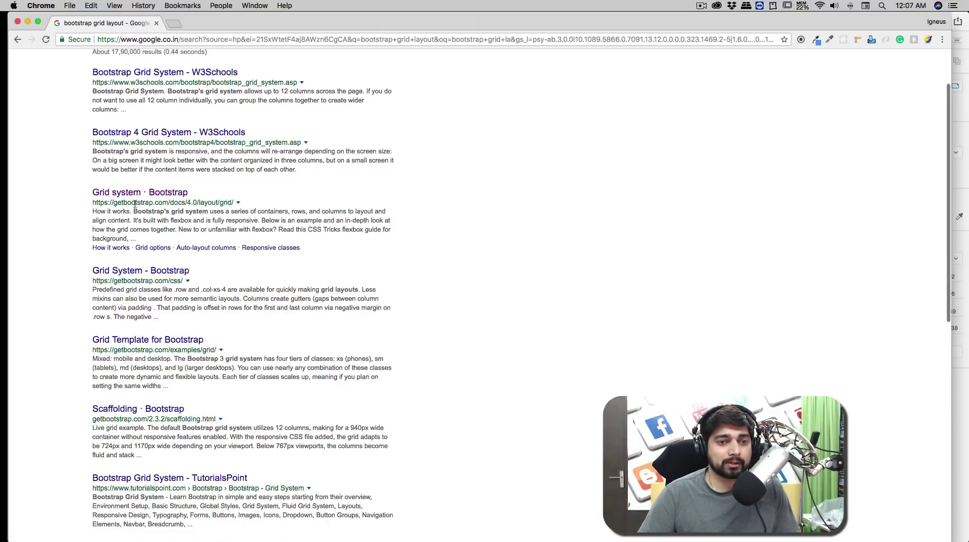
scroll(131, 204, "down", 1)
double_click(117, 201)
left_click(174, 201)
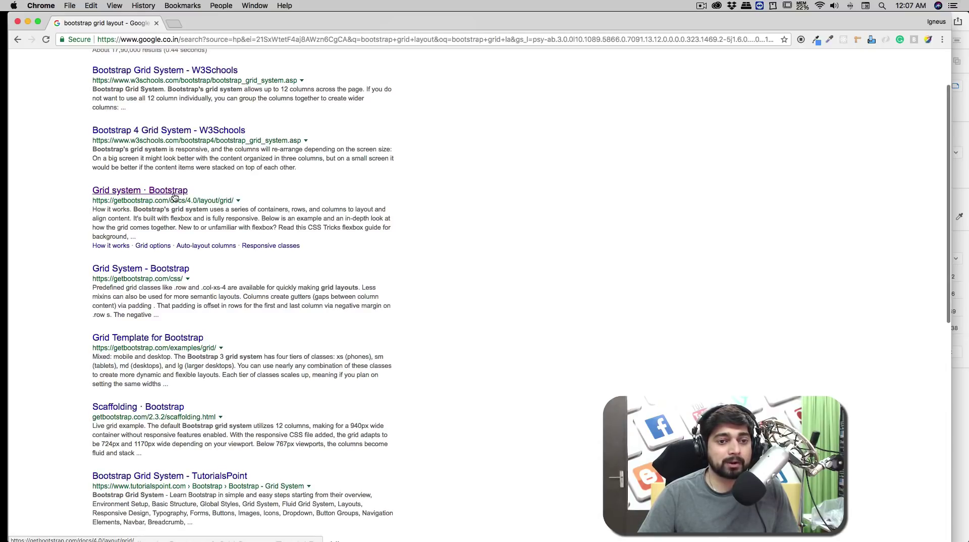
left_click(175, 196)
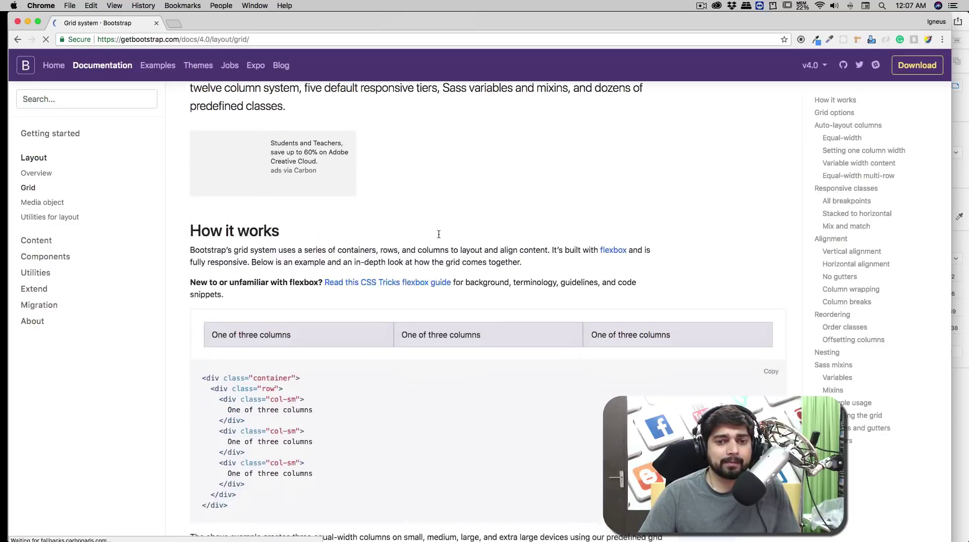
scroll(439, 234, "down", 3)
scroll(438, 234, "down", 2)
scroll(438, 233, "down", 10)
scroll(439, 233, "down", 6)
scroll(438, 234, "down", 5)
scroll(439, 233, "down", 5)
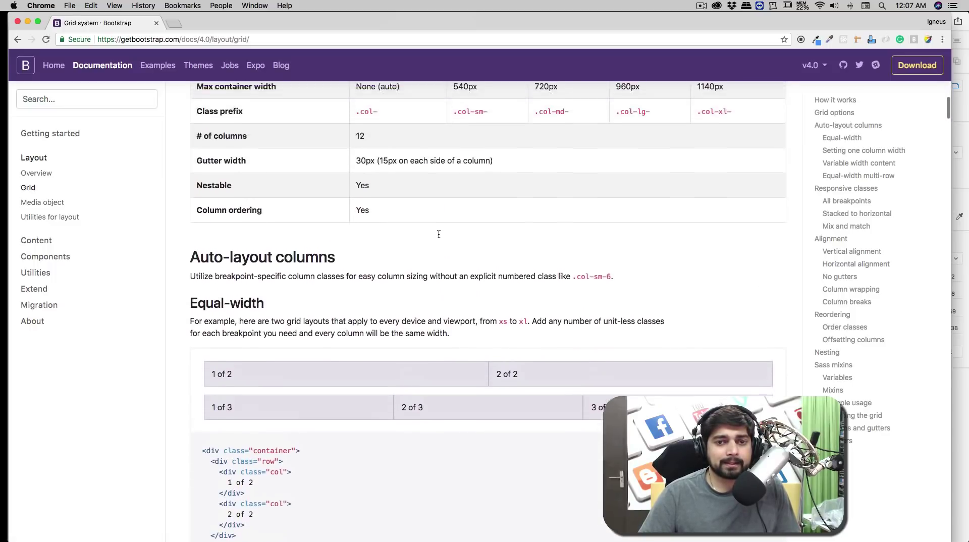
scroll(438, 233, "up", 4)
scroll(438, 235, "up", 2)
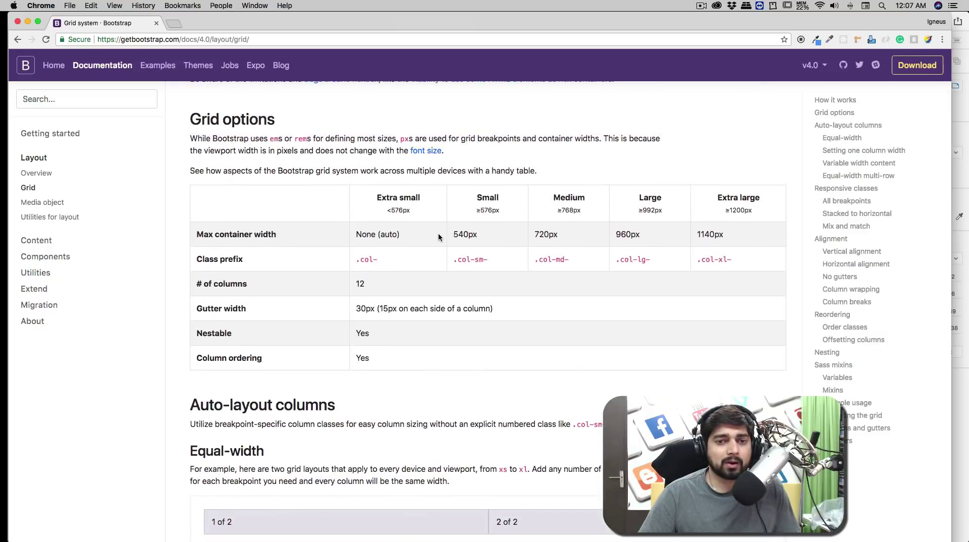
scroll(437, 233, "down", 2)
scroll(438, 234, "down", 1)
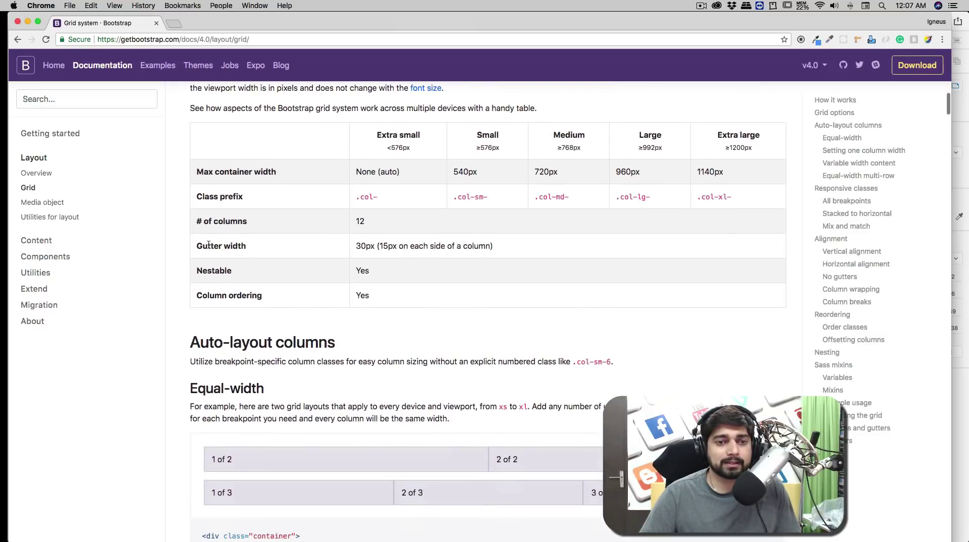
left_click_drag(207, 246, 361, 222)
left_click(406, 258)
double_click(360, 221)
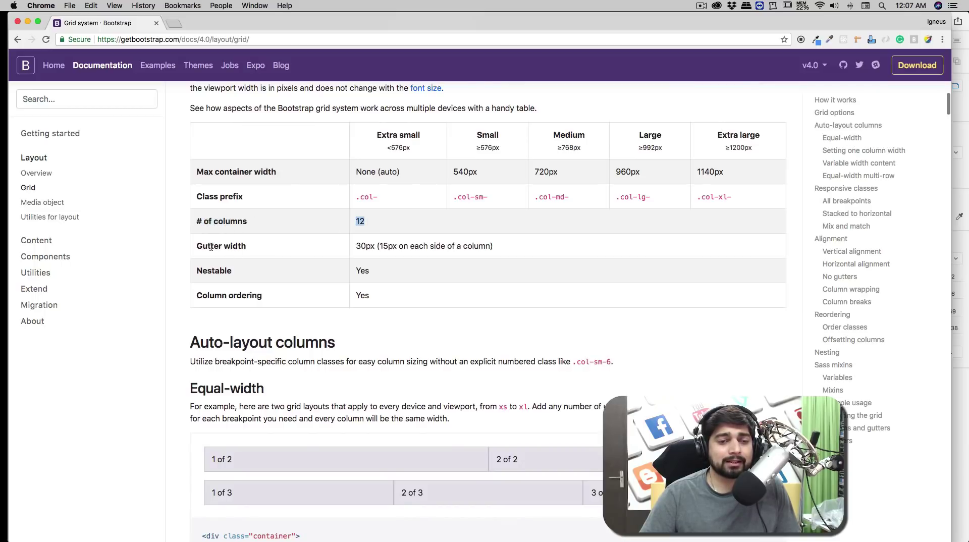
left_click_drag(211, 247, 240, 246)
left_click_drag(356, 246, 376, 246)
left_click(438, 252)
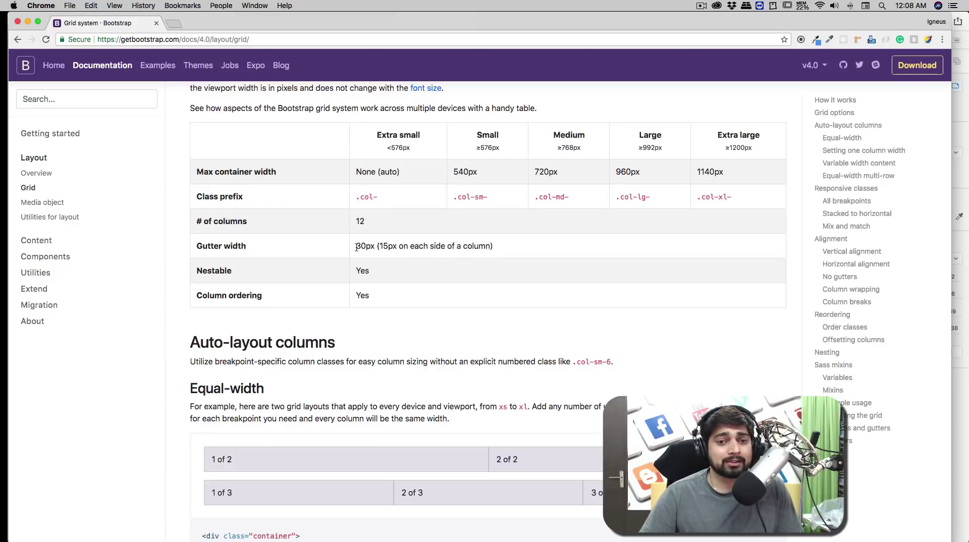
left_click_drag(357, 247, 386, 247)
left_click(444, 249)
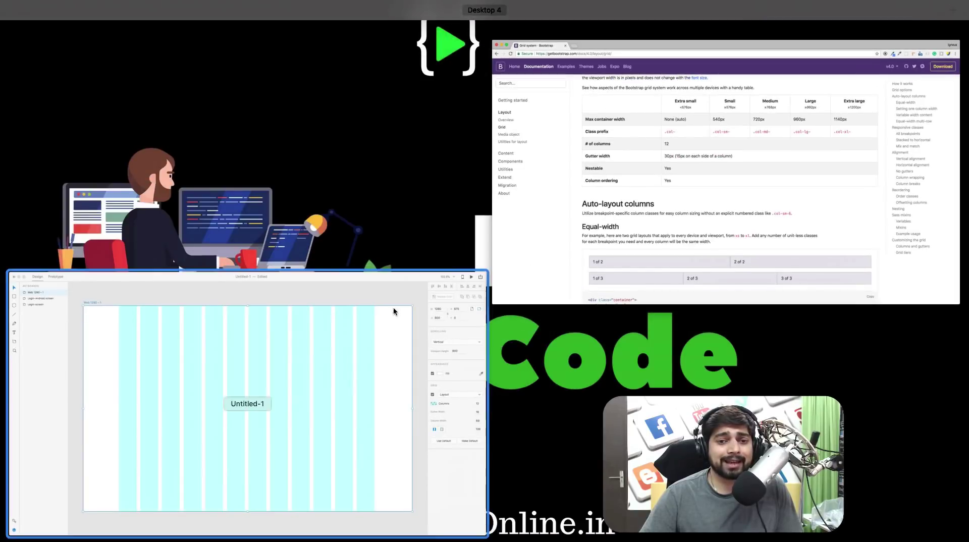
Set the Web 1280 layout grid to a 15-px gutter and 70-px columns, after trying 30 and 60
left_click(393, 307)
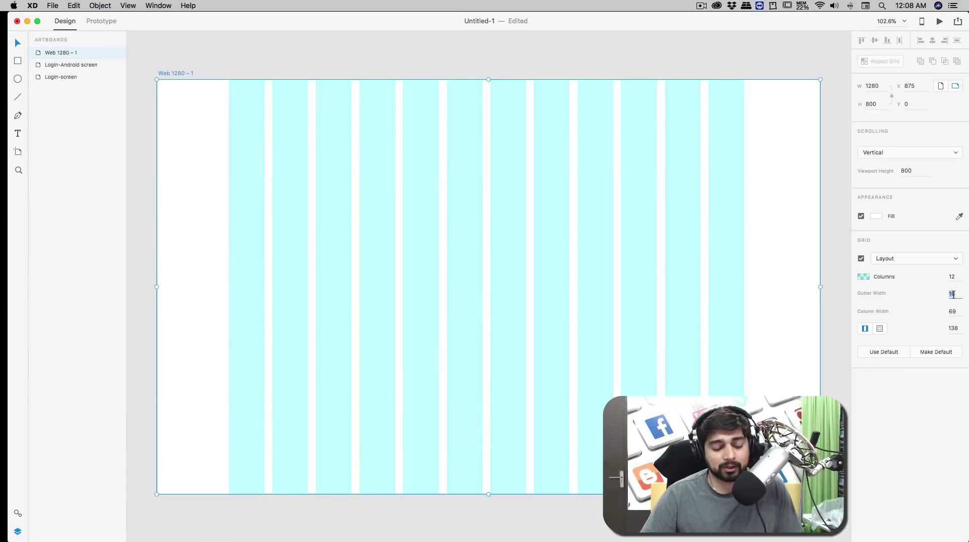
key("super+Tab")
left_click(952, 295)
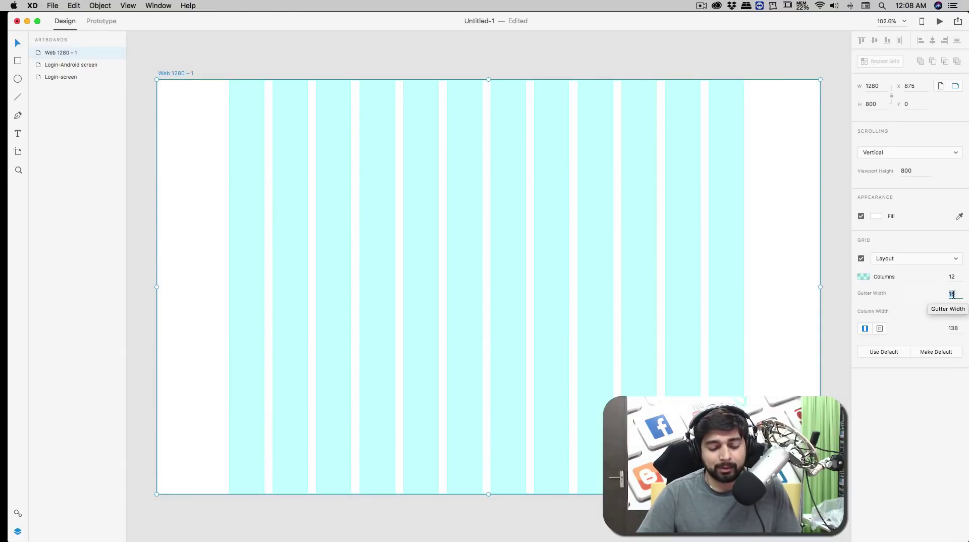
type("30")
key("Return")
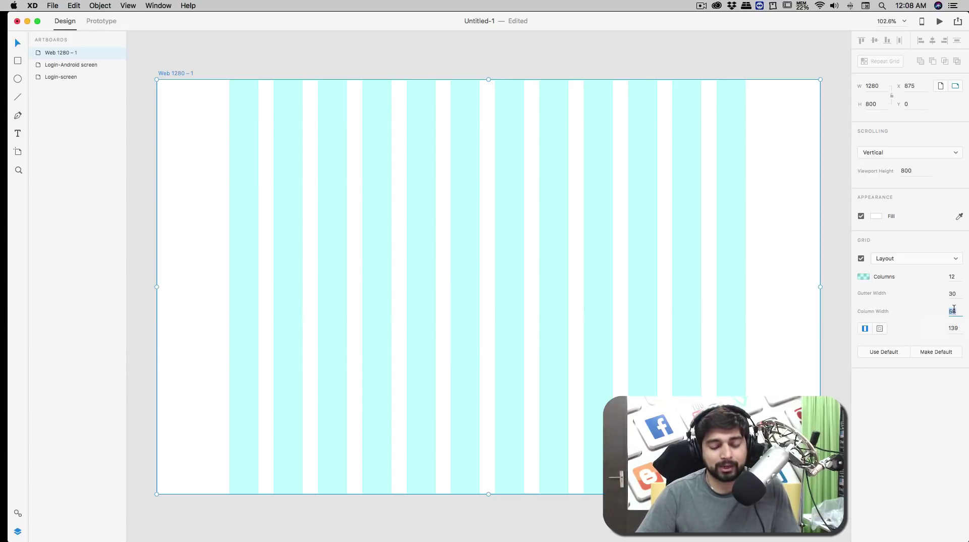
type("60")
key("Return")
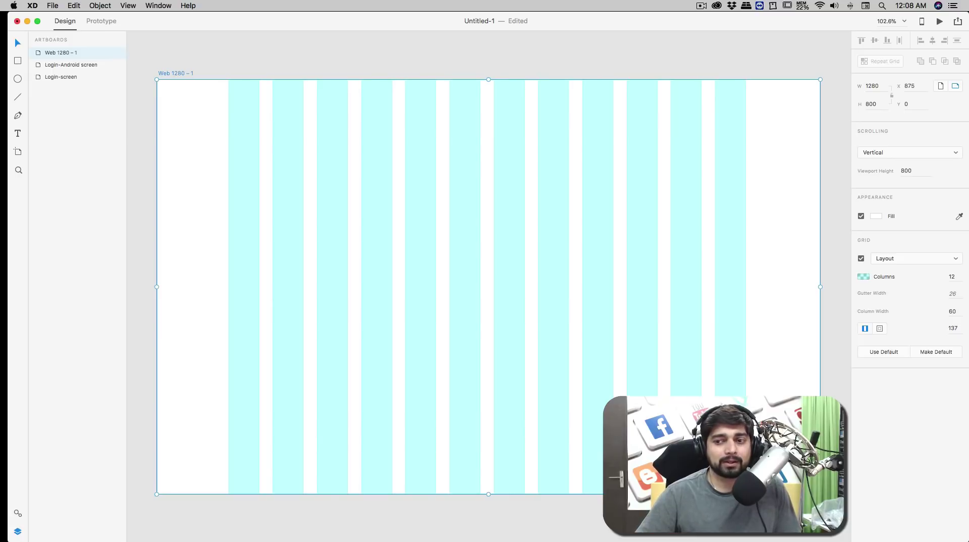
left_click(958, 294)
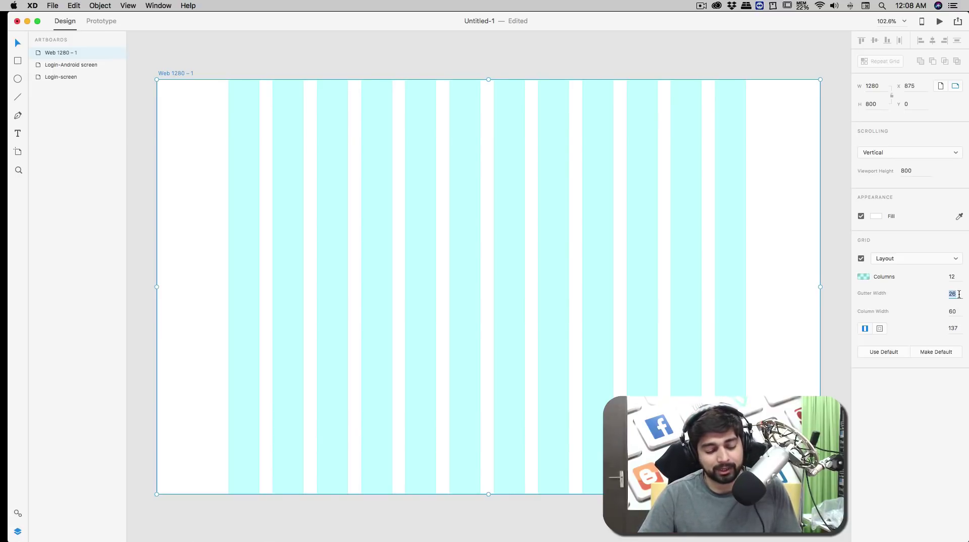
type("15")
key("Return")
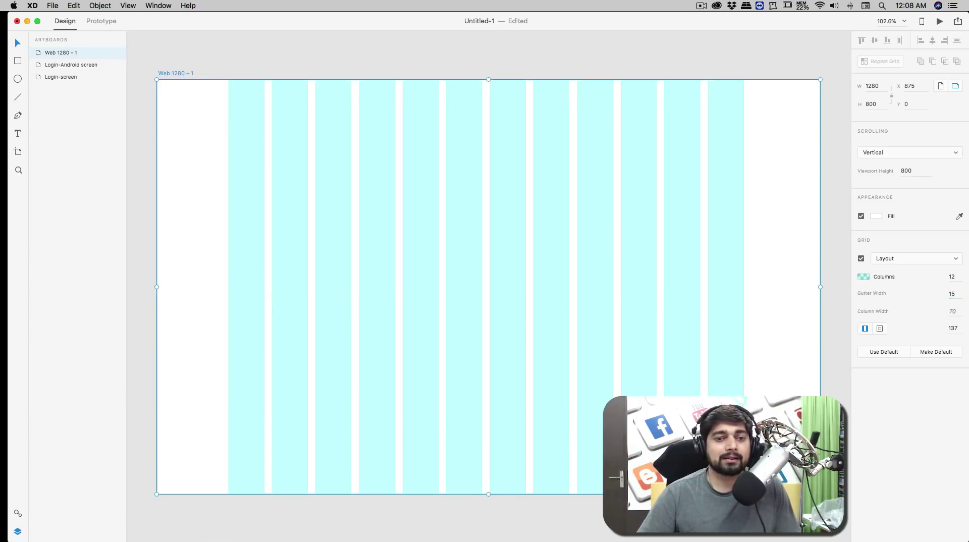
left_click(590, 66)
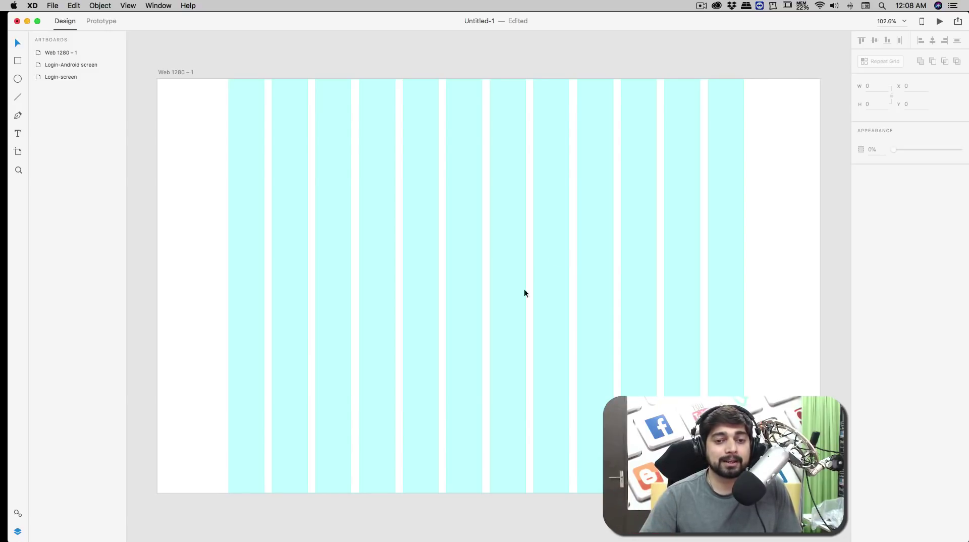
Draw a 325×112 rectangle across the first four grid columns and fill it dark red
key("r")
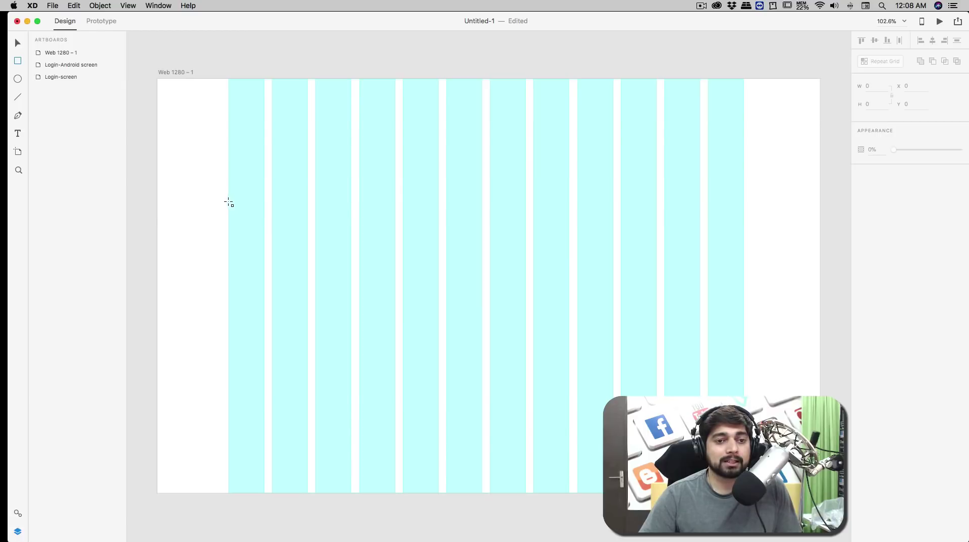
left_click_drag(229, 202, 264, 244)
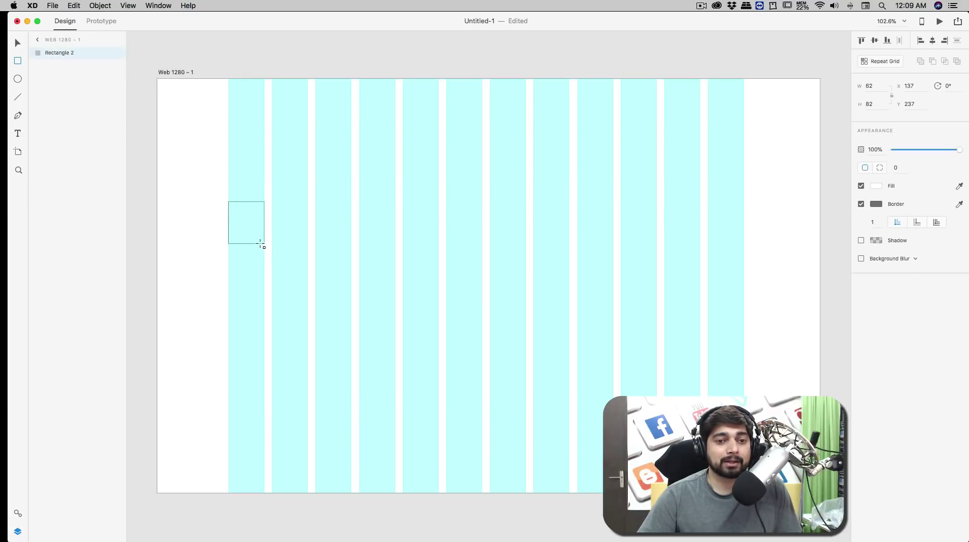
left_click_drag(264, 244, 394, 260)
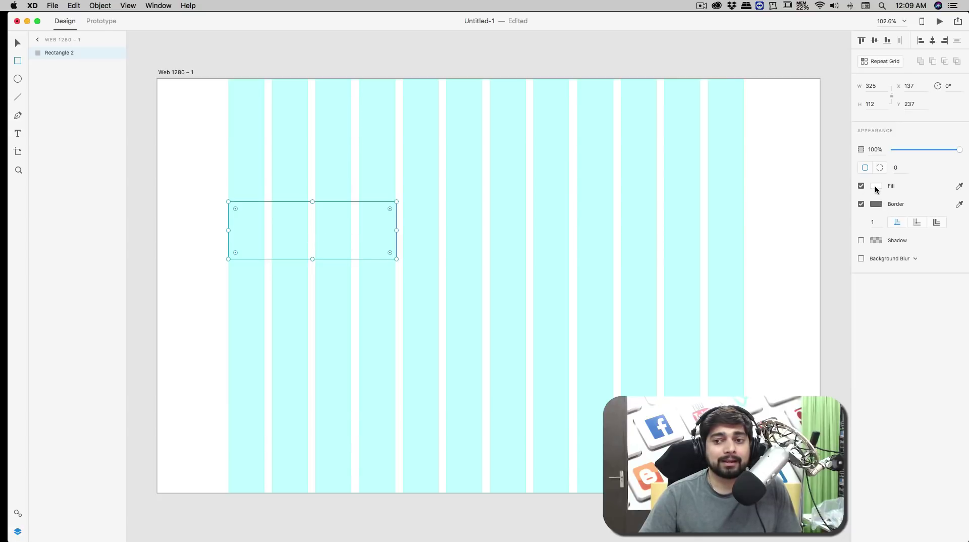
left_click(876, 186)
left_click(812, 158)
left_click_drag(812, 159, 814, 178)
left_click(694, 48)
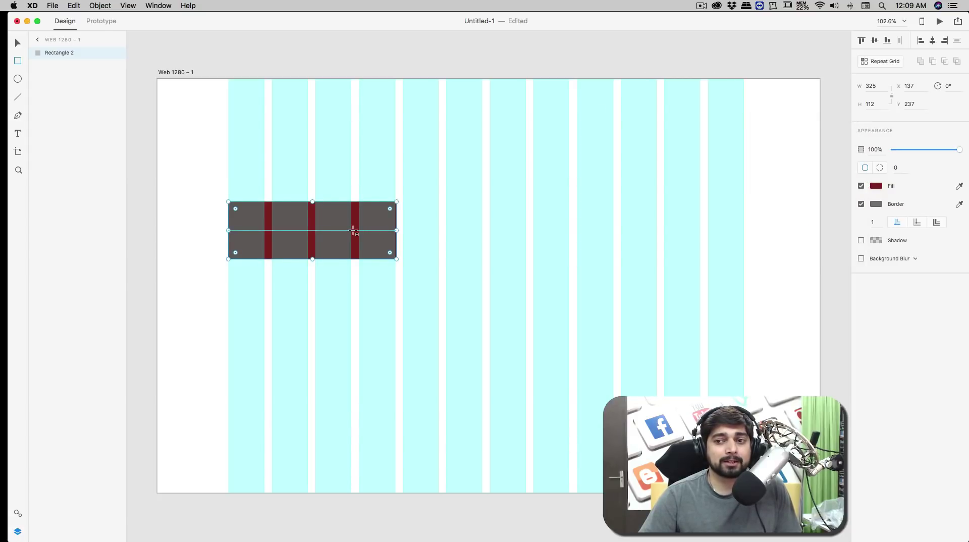
key("v")
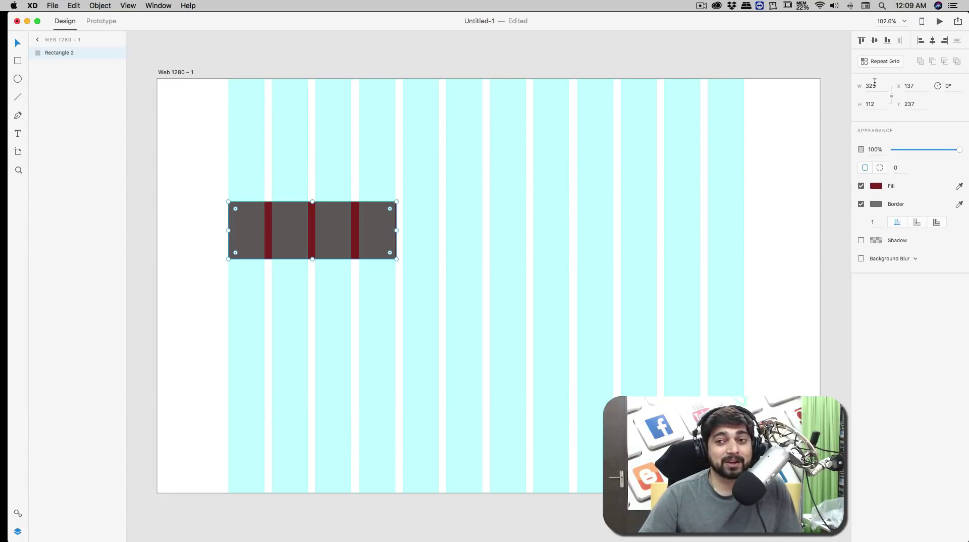
Turn the red rectangle into a repeat grid of three copies across the Web 1280 artboard
left_click(879, 62)
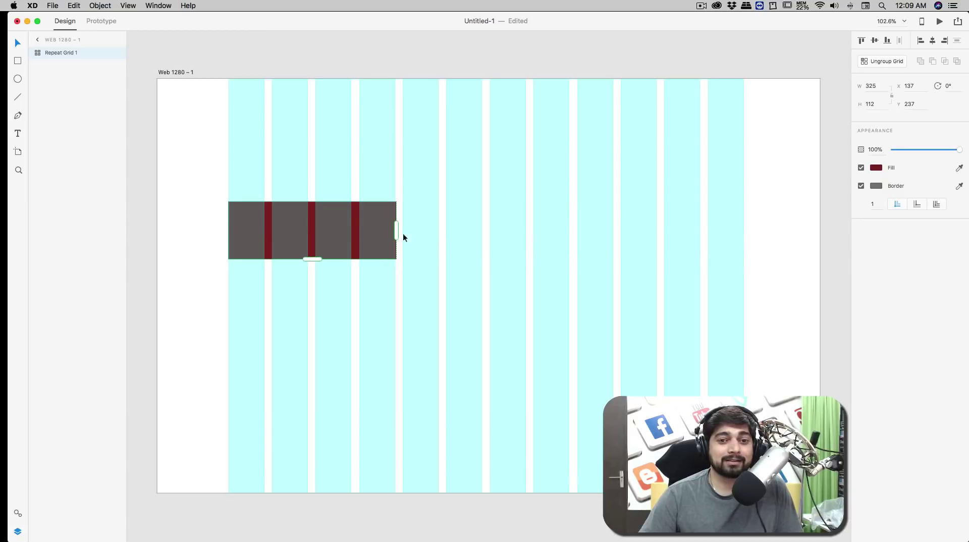
left_click_drag(396, 230, 742, 240)
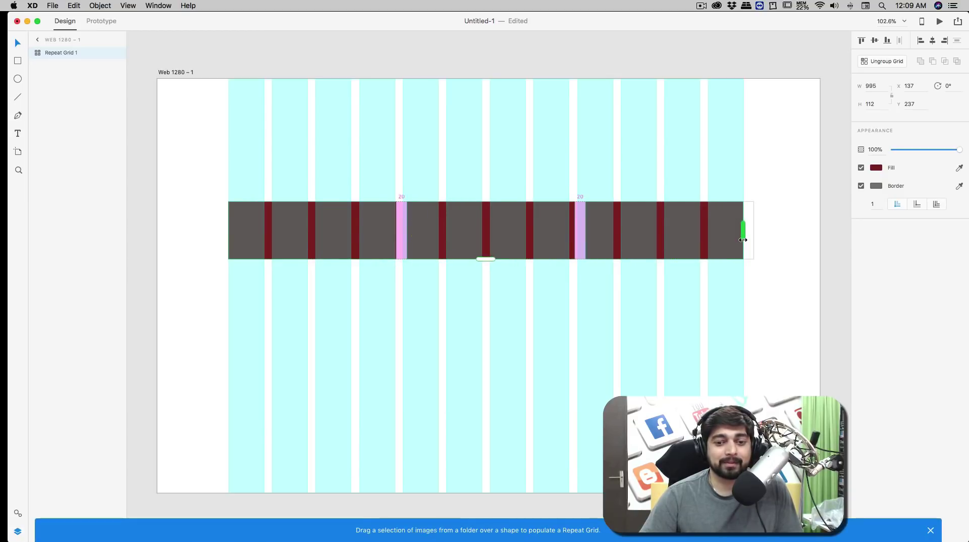
left_click(687, 121)
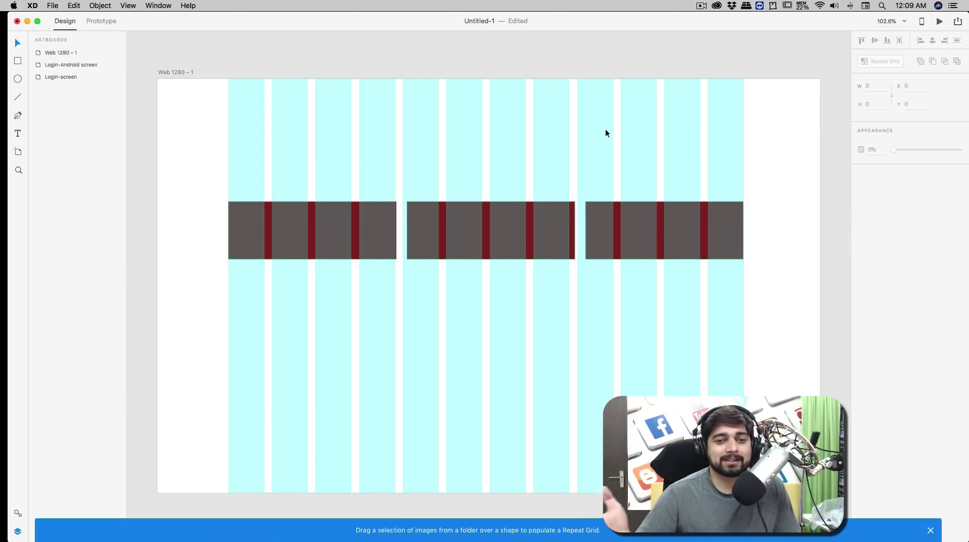
Narrow the gap between the repeated rectangles to match the grid gutters
left_click(448, 207)
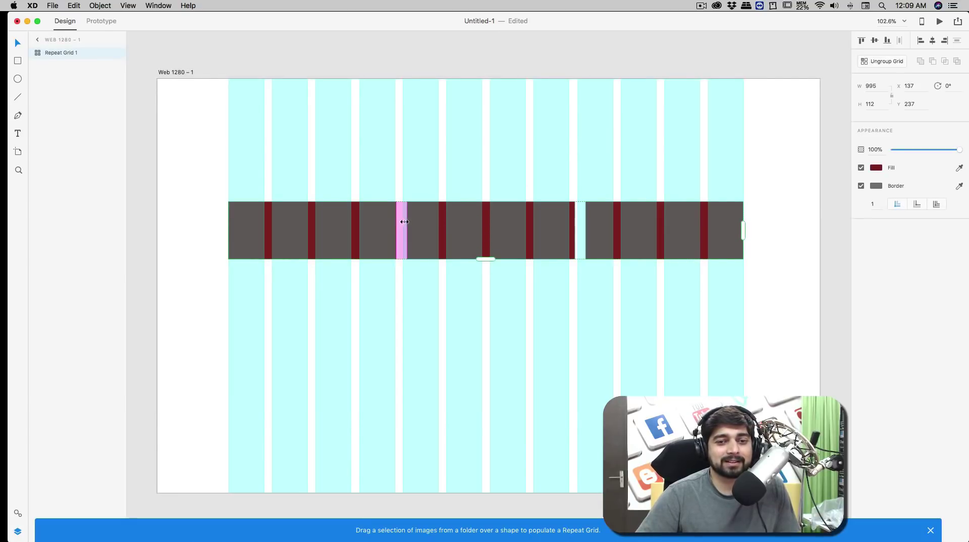
left_click_drag(406, 222, 401, 222)
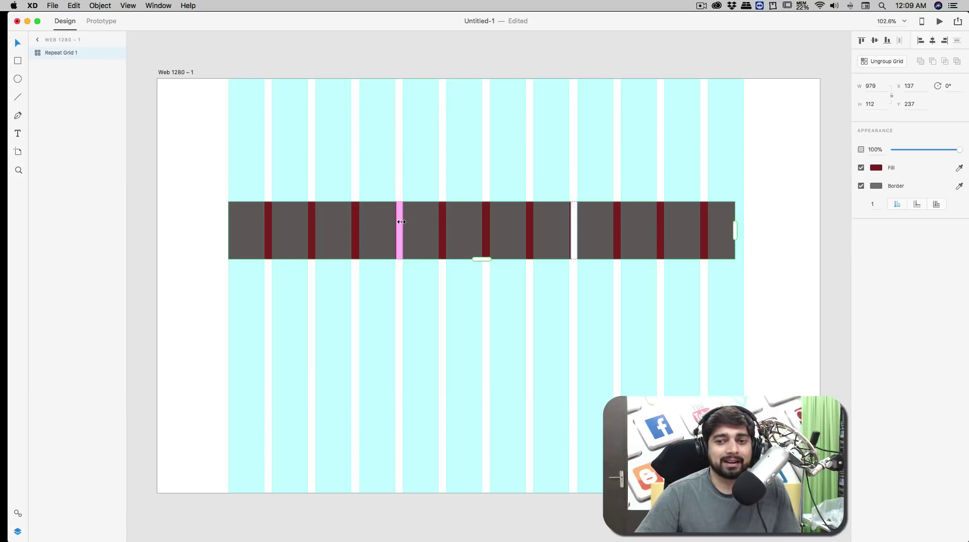
left_click(565, 50)
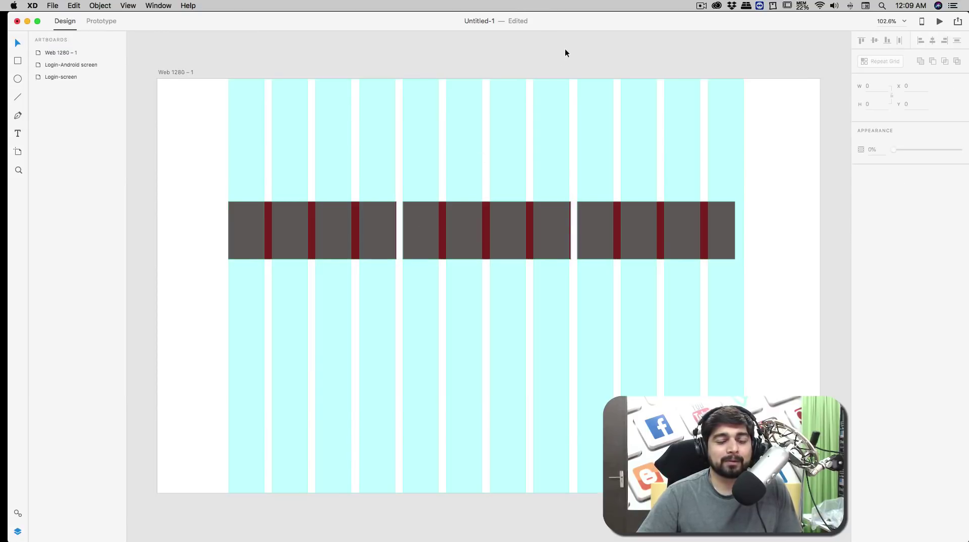
left_click(434, 220)
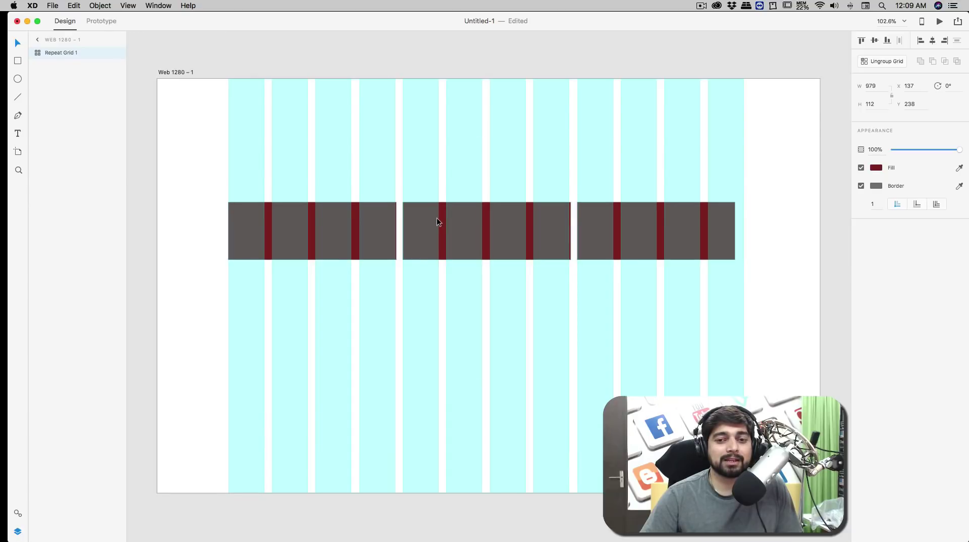
left_click(526, 292)
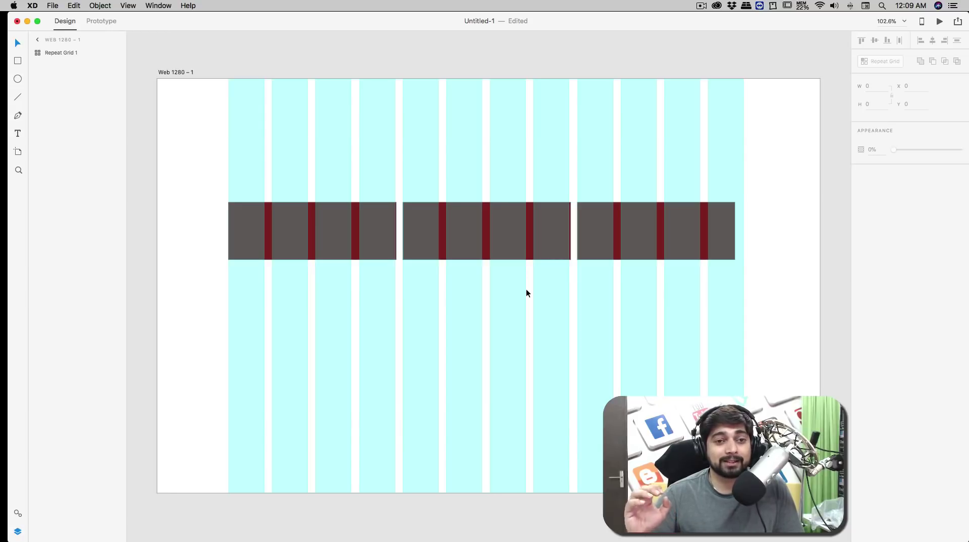
Zoom to fit all three artboards and select the Login-screen artboard
scroll(526, 289, "up", 3)
scroll(526, 293, "up", 10)
key("super+0")
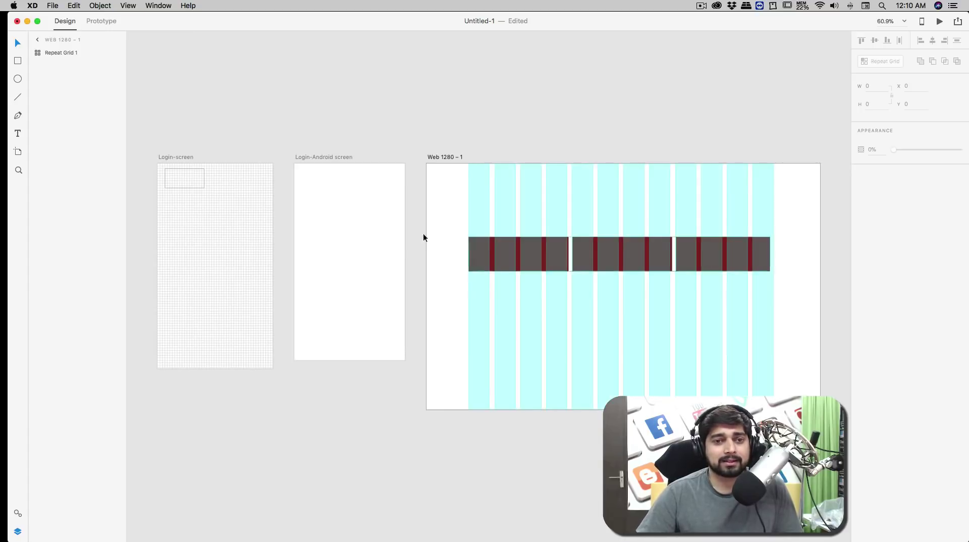
left_click(234, 211)
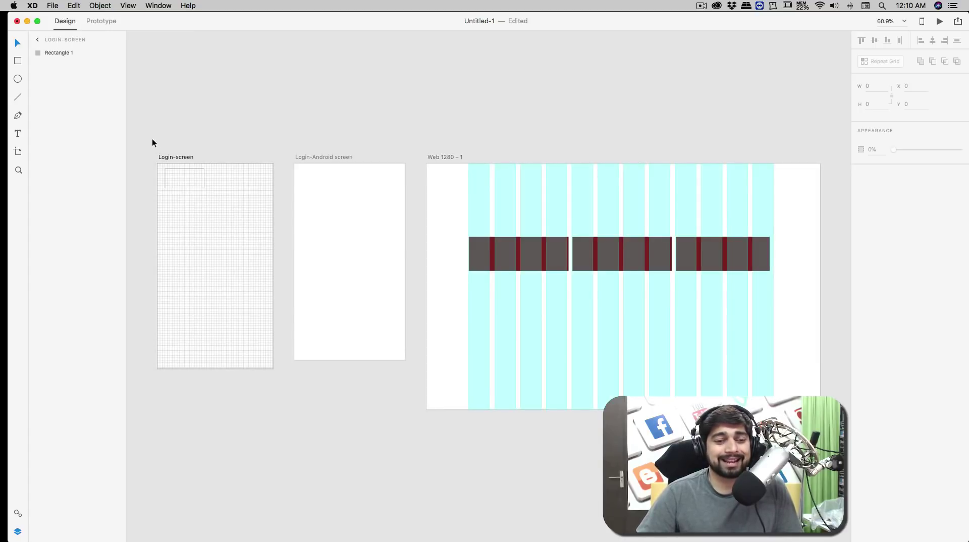